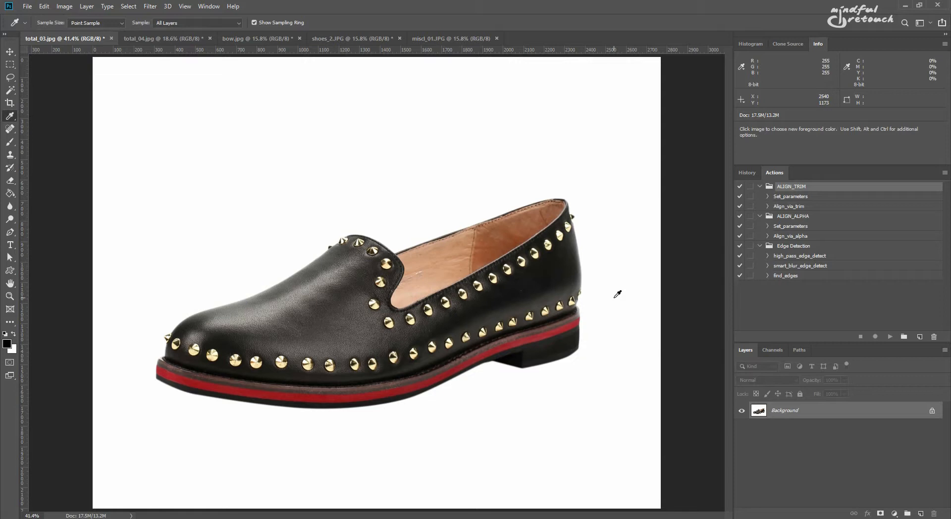
key("ctrl+alt+i")
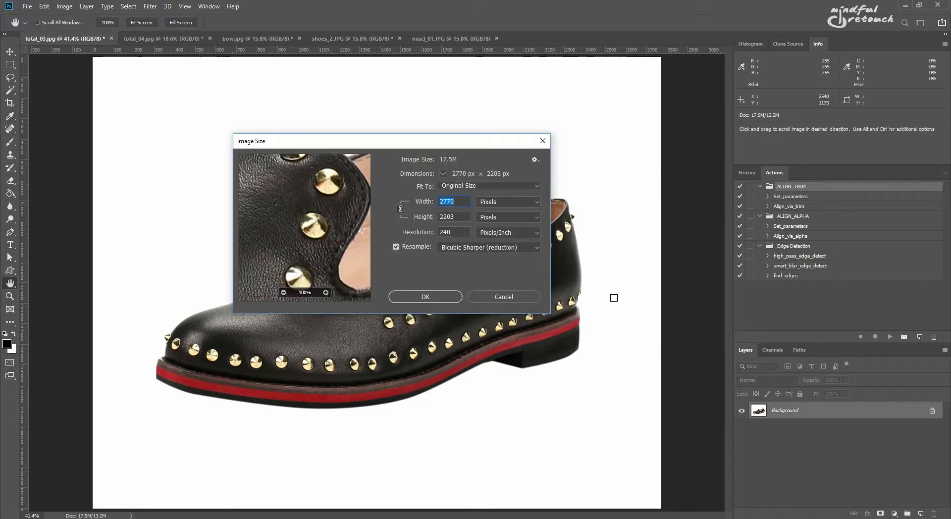
key("Escape")
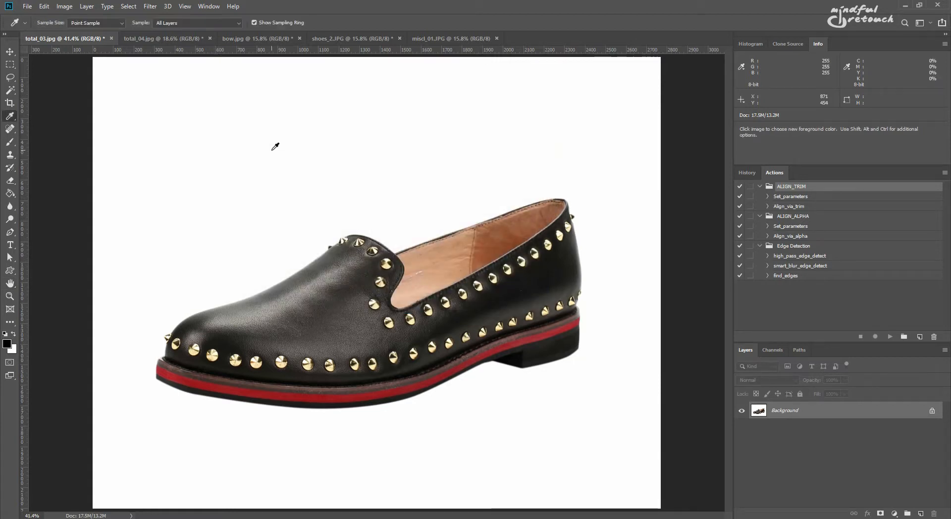
key("ctrl+alt+c")
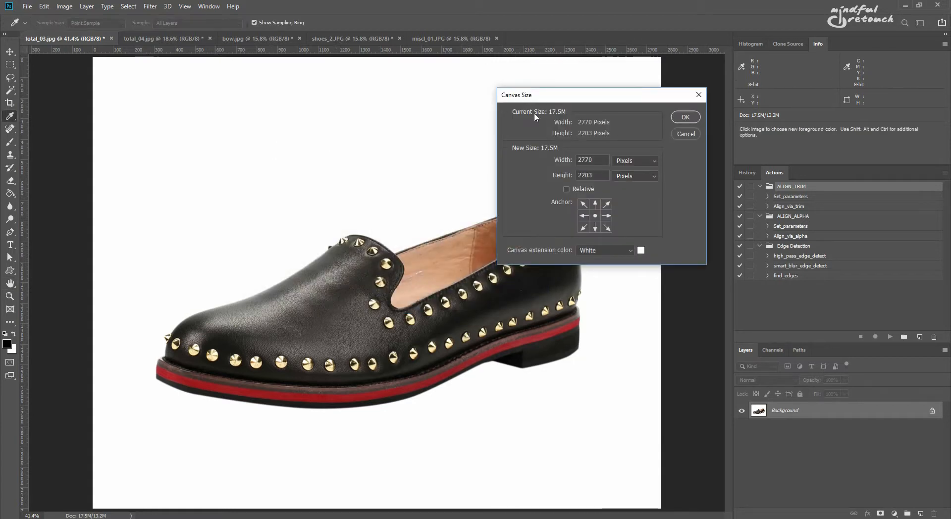
key("Escape")
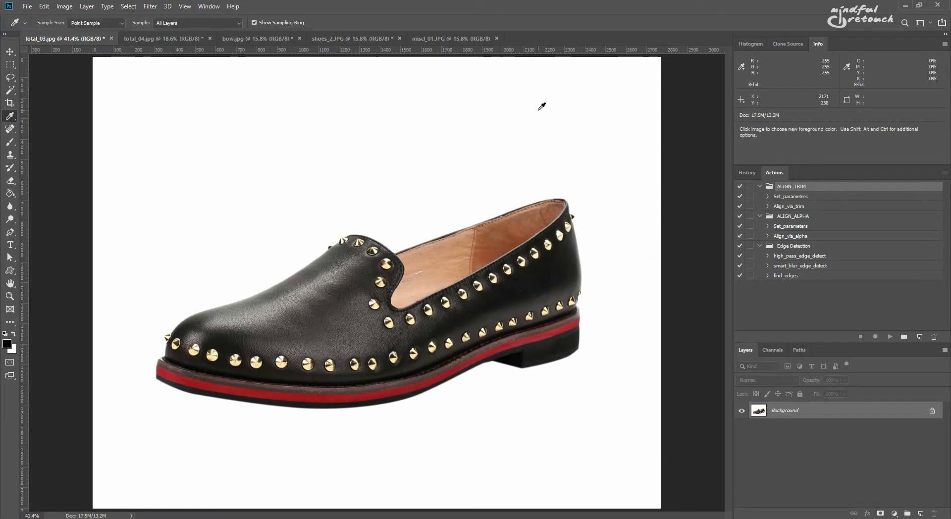
key("c")
left_click_drag(282, 129, 545, 465)
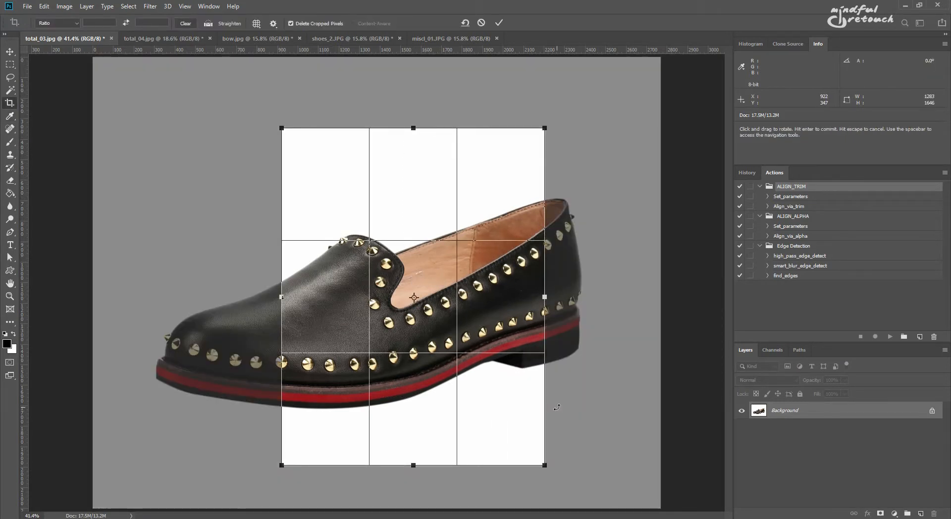
key("Escape")
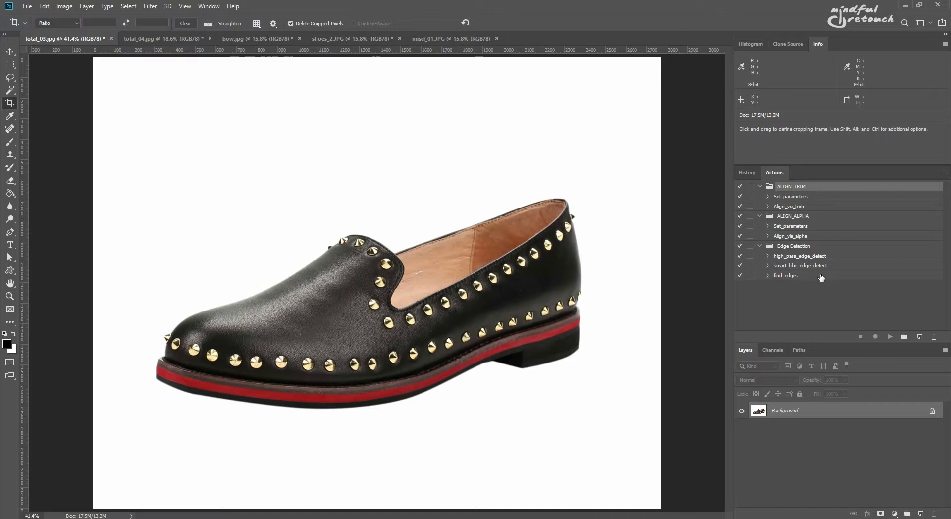
key("i")
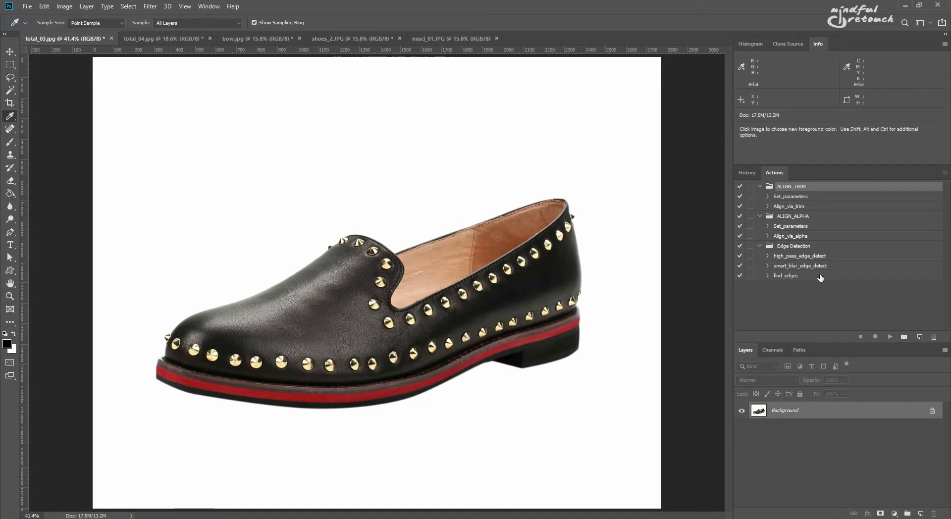
Step: Run the Align_via_trim action on total_03.jpg and on the gloves image total_04.jpg
left_click(798, 207)
left_click(890, 336)
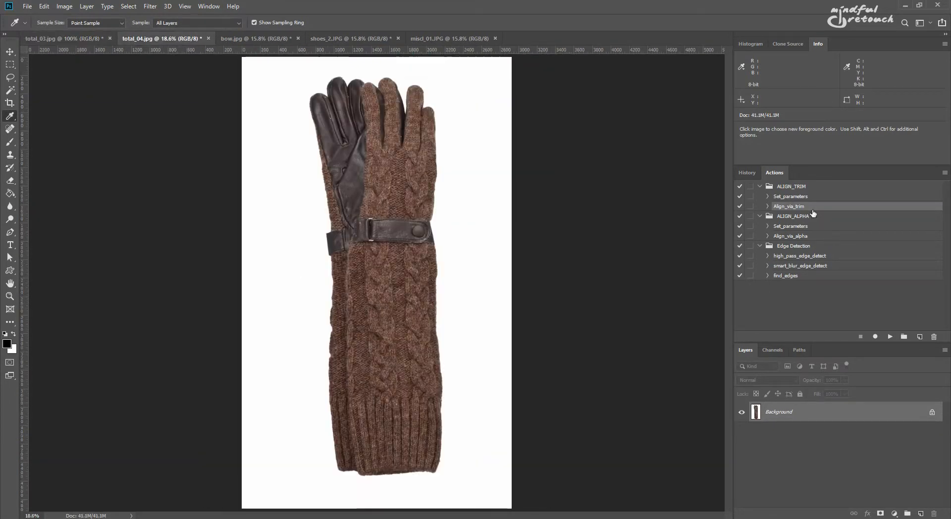
left_click(890, 337)
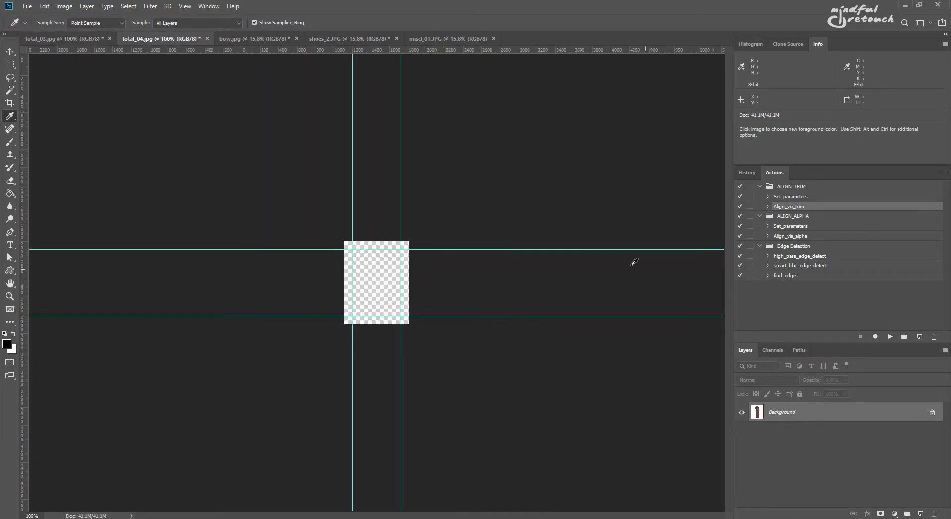
Step: In bow.jpg, make a rectangular selection around the bow without its strap ends and run the Align_via_trim action
left_click(271, 39)
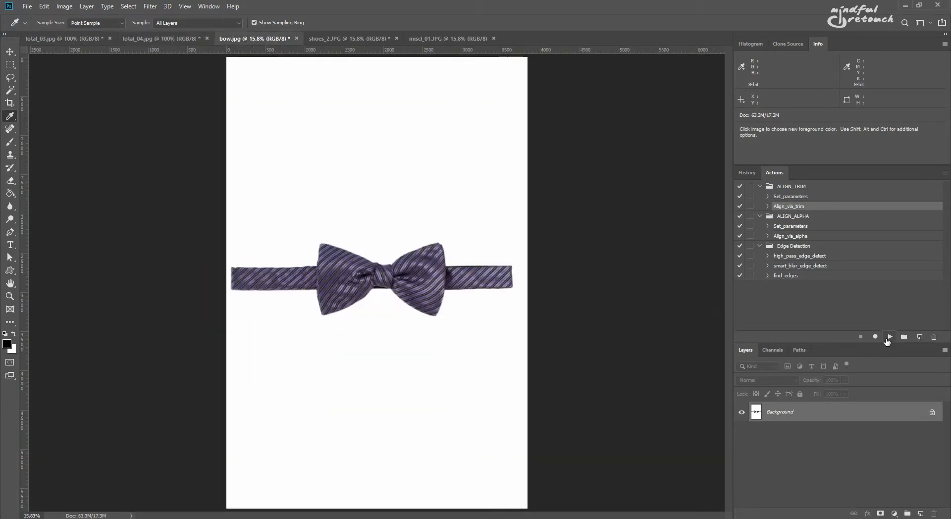
left_click(890, 337)
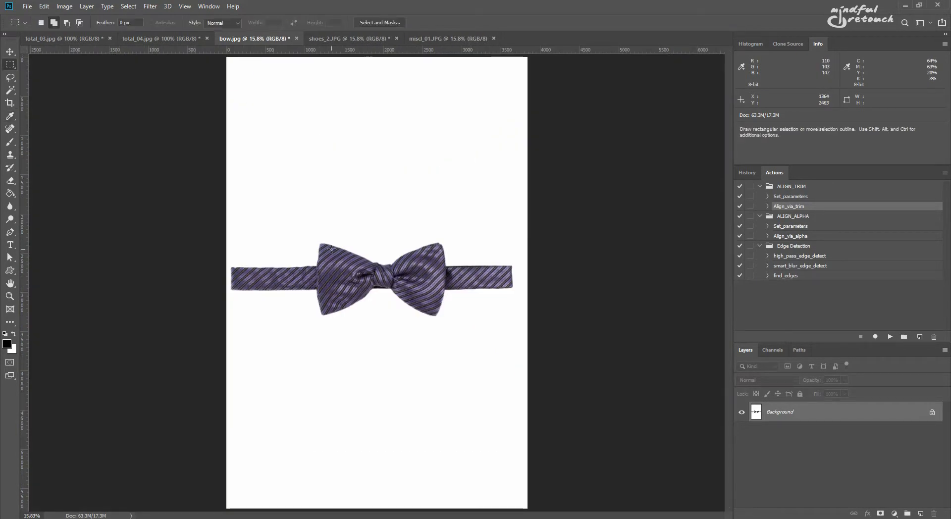
left_click_drag(313, 240, 450, 317)
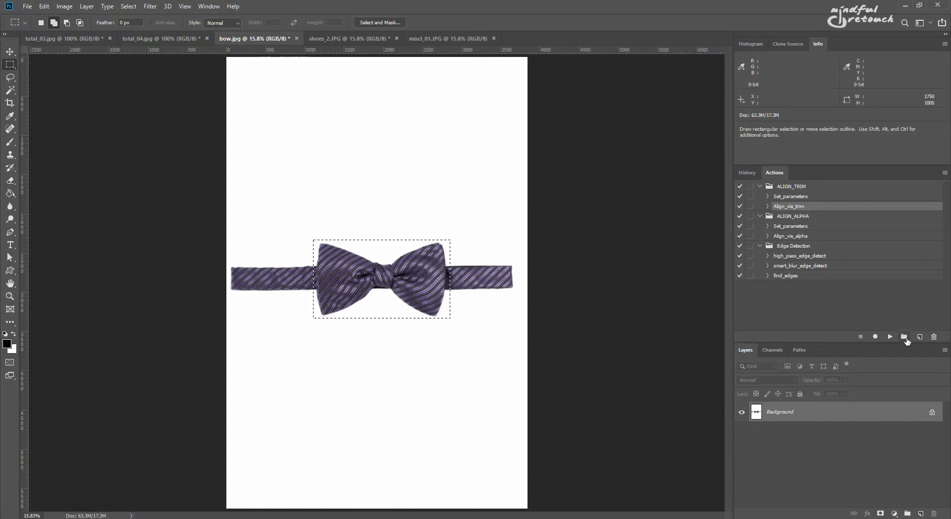
left_click(890, 337)
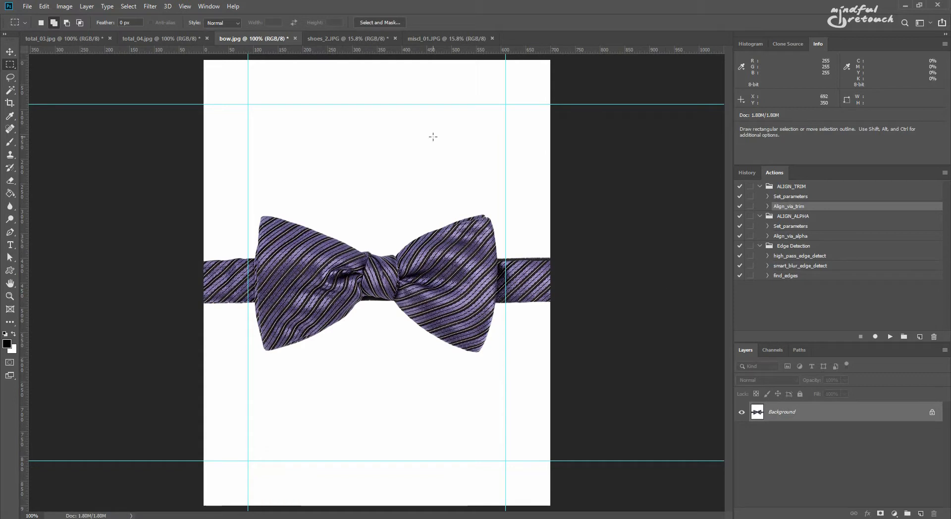
Step: In shoes_2.JPG, select the background and shadow around the boot with the Magic Wand, fill it with white and deselect
left_click(340, 39)
key("w")
left_click(276, 399)
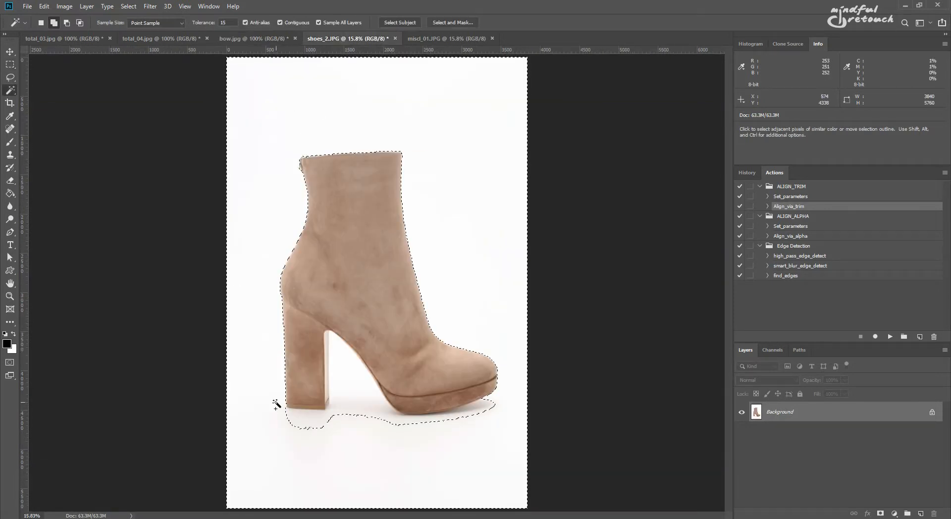
left_click(320, 416)
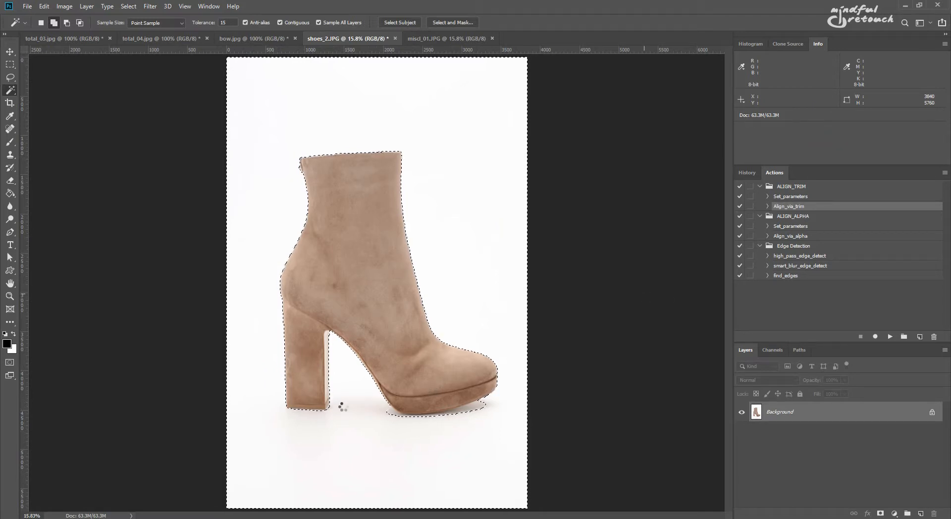
key("ctrl+BackSpace")
key("ctrl+d")
Step: Paint the boot's shadow back under the sole with the History Brush and run the Align_via_alpha action
key("y")
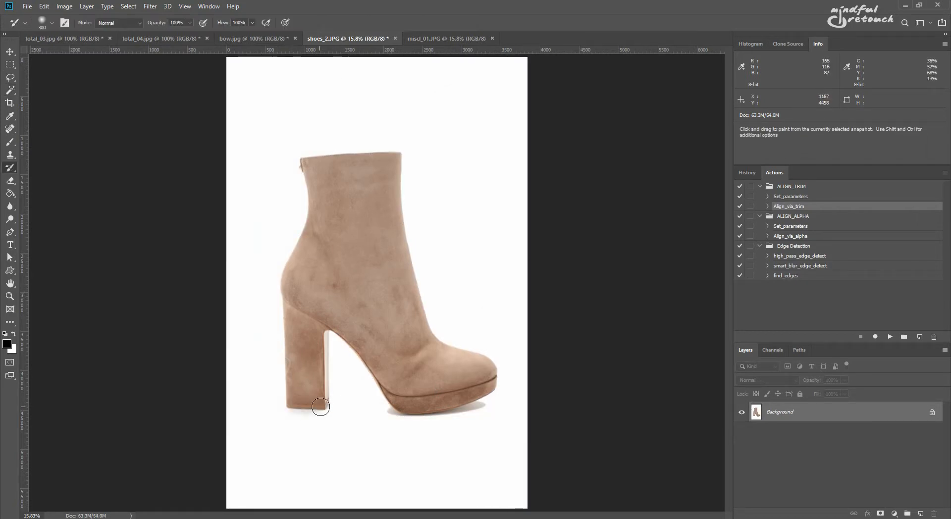
mouse_move(381, 410)
left_mouse_down()
mouse_move(490, 401)
mouse_move(387, 408)
left_mouse_up()
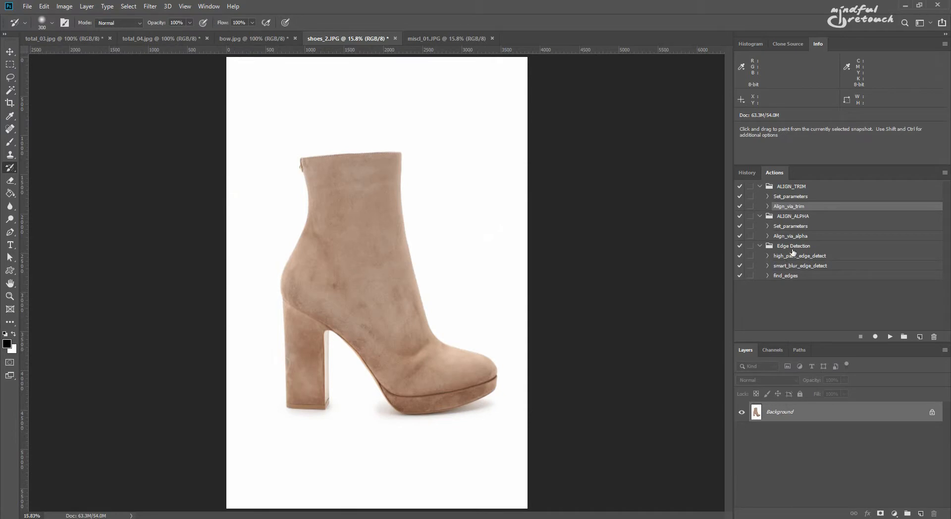
left_click(799, 237)
left_click(889, 337)
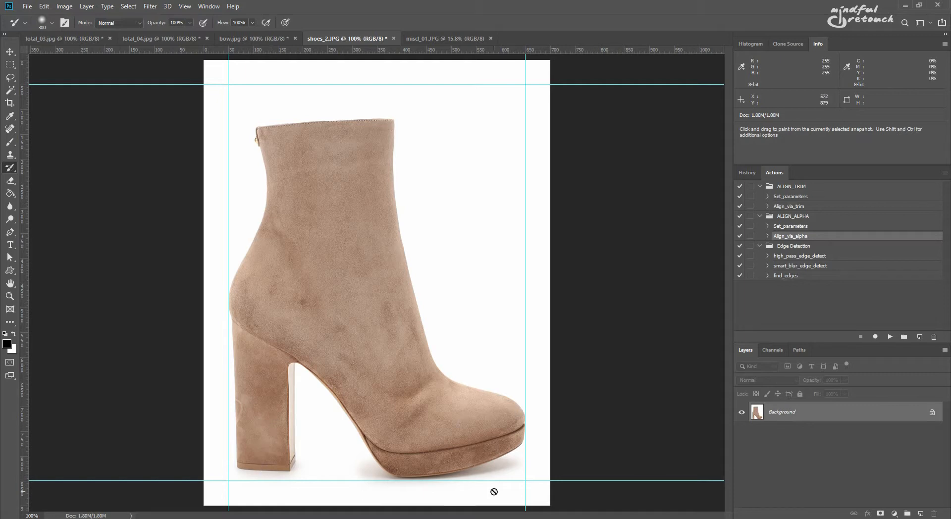
Step: In miscl_01.JPG, select the flower with the find_edges action and align it with the Align_via_alpha action
left_click(465, 38)
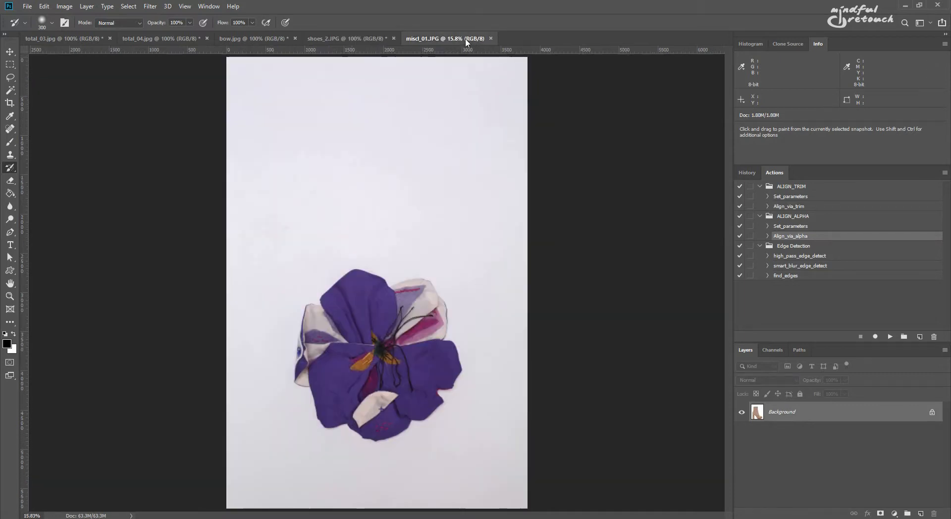
left_click(843, 277)
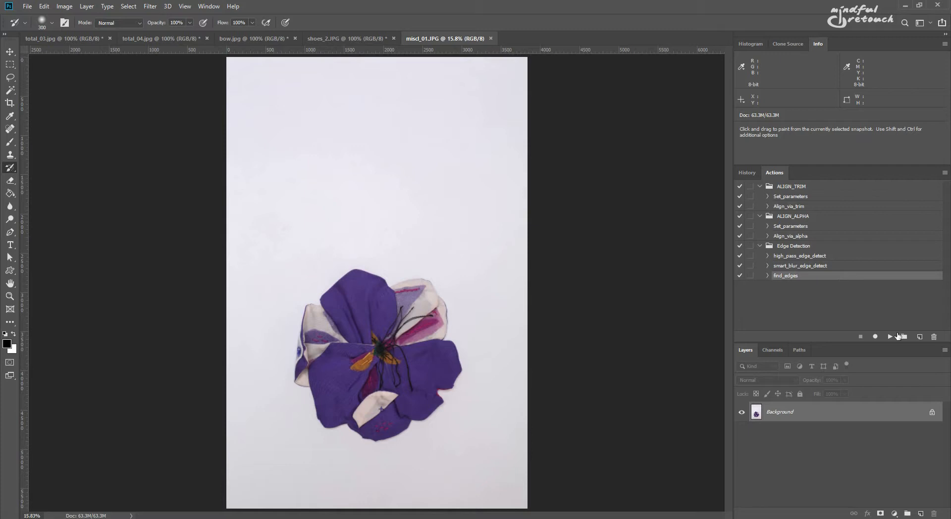
left_click(890, 336)
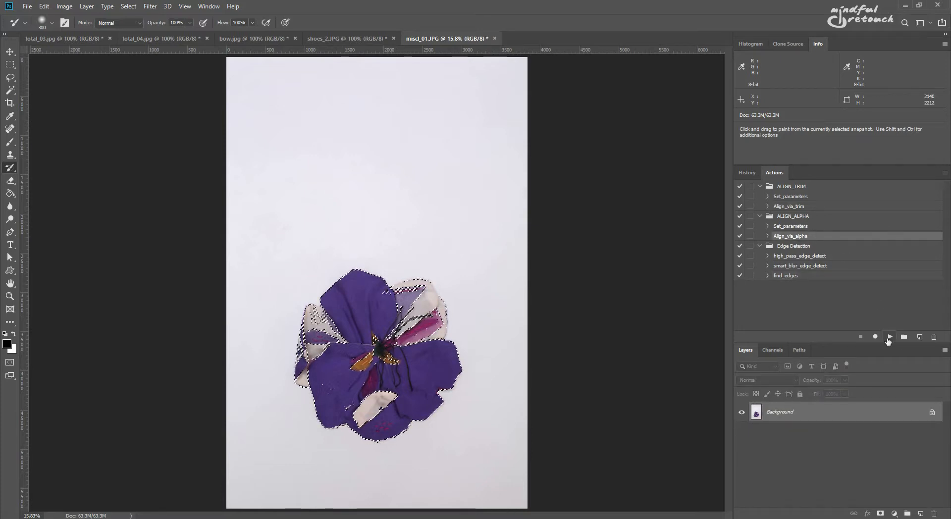
left_click(890, 336)
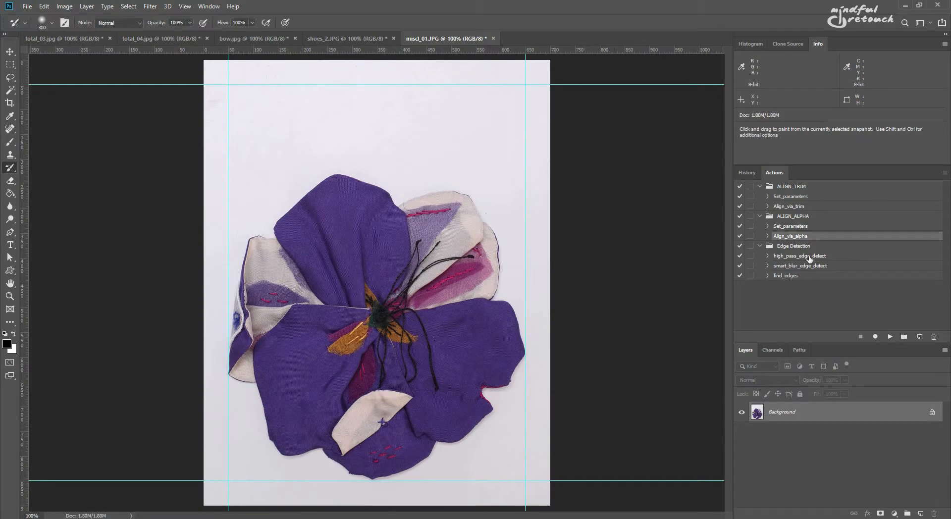
Step: Review the image size, margin and orientation settings in the ALIGN_ALPHA Set_parameters action
left_click(813, 227)
left_click(889, 336)
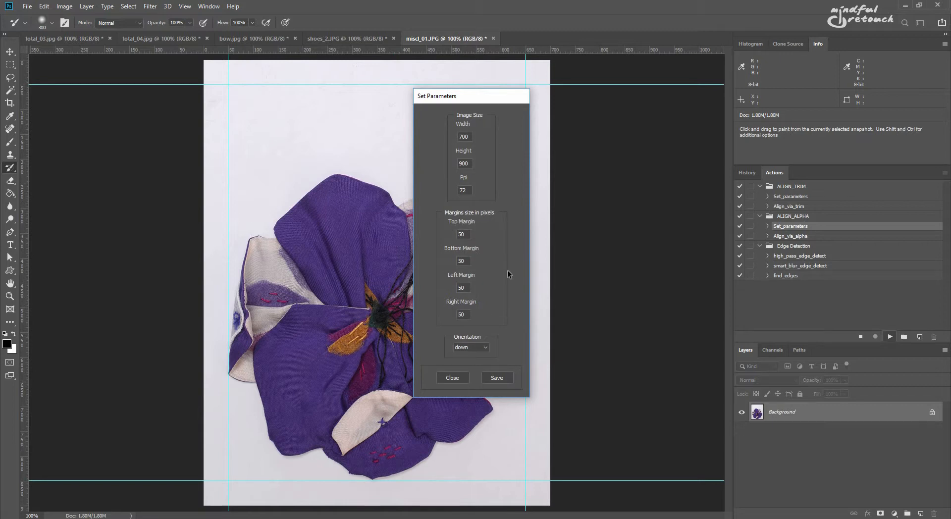
left_click(456, 378)
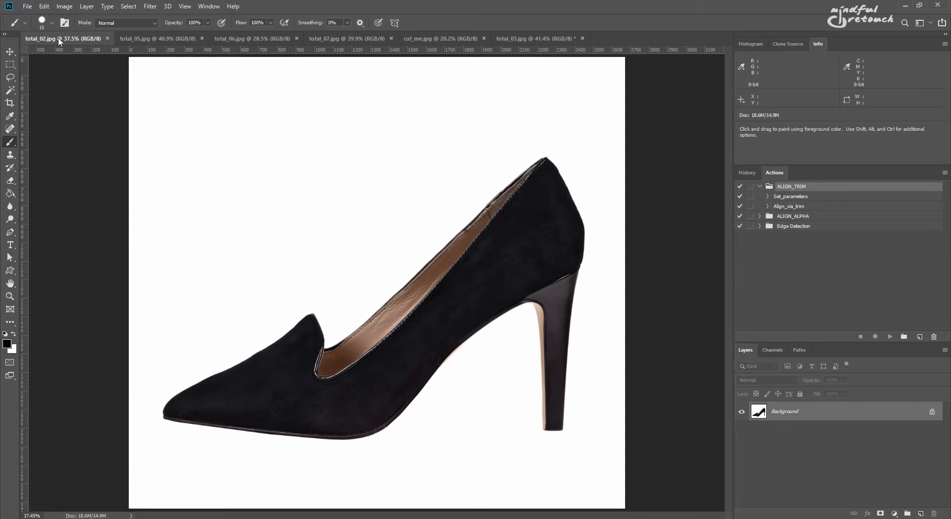
Step: Try to trim total_02.jpg on all four sides based on the top left pixel color
left_click(64, 6)
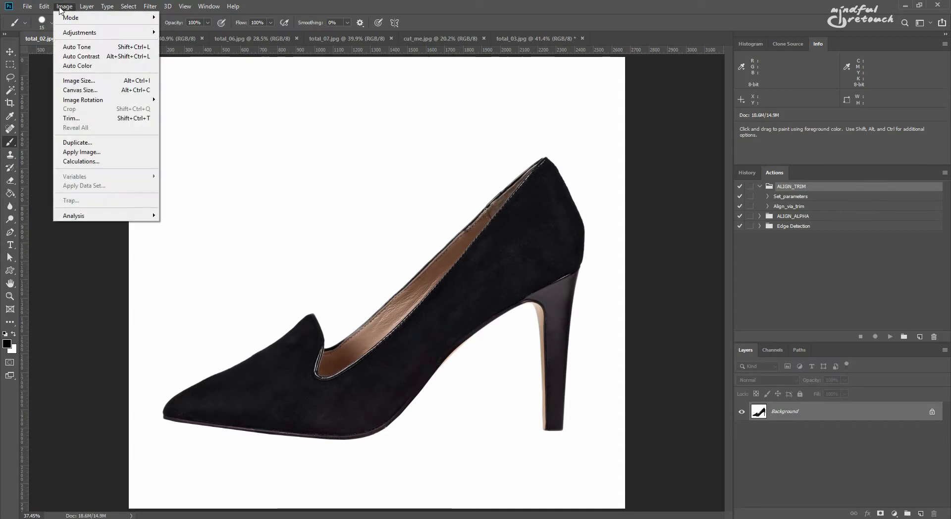
left_click(71, 119)
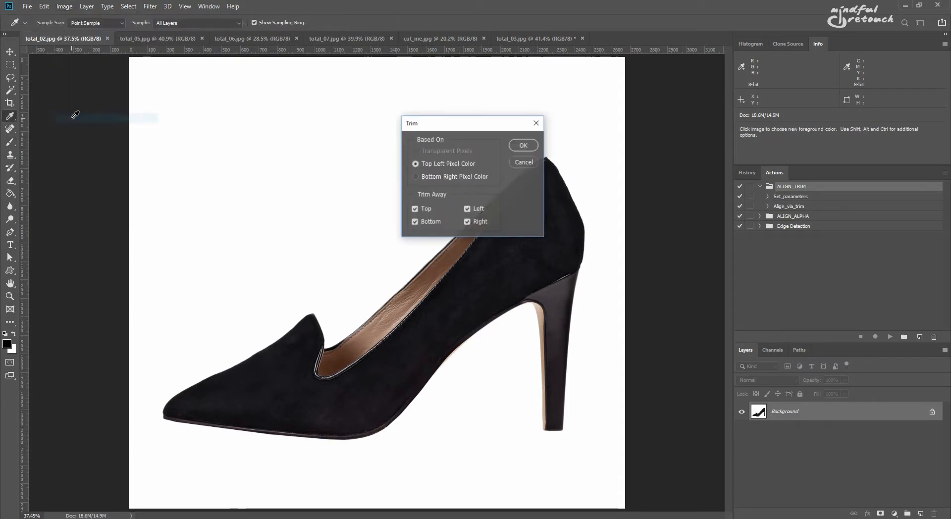
left_click(522, 146)
key("b")
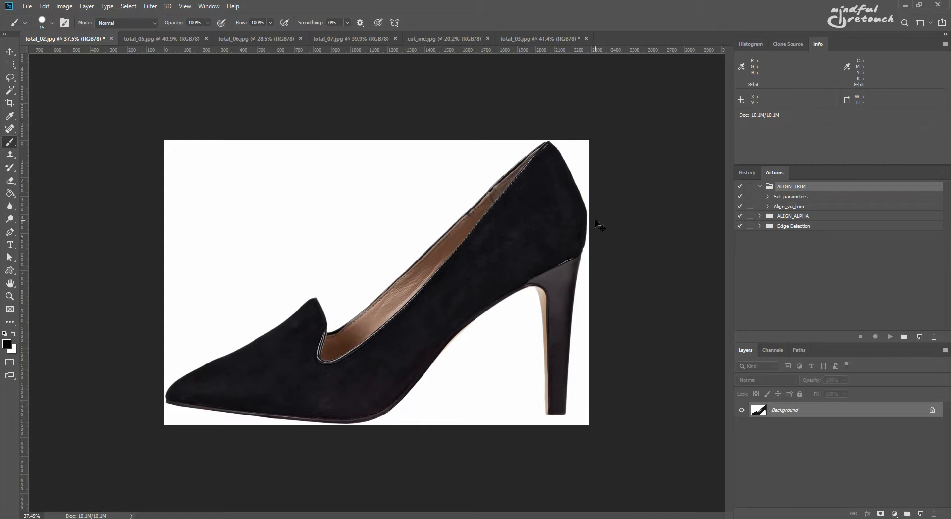
key("ctrl+z")
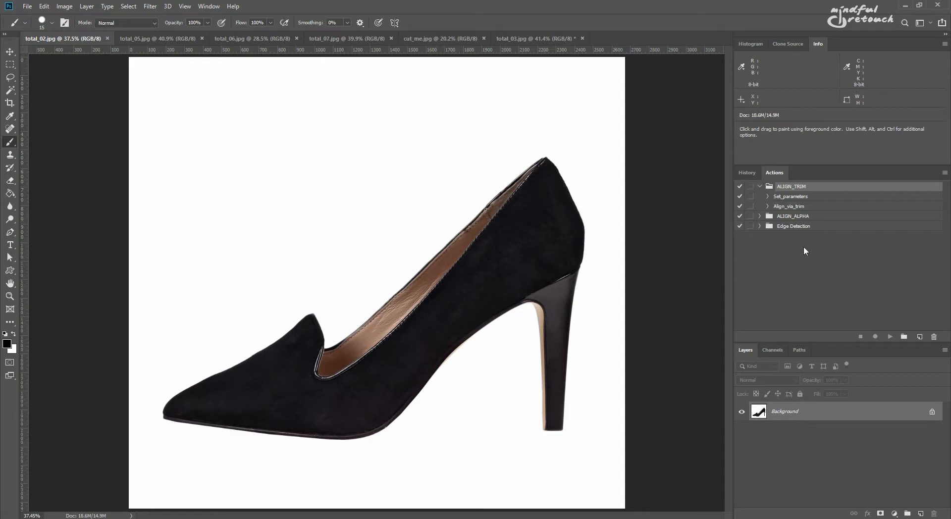
Step: Run the ALIGN_TRIM Set_parameters action and set the image width to 800 and the height to 900
left_click(815, 197)
left_click(891, 336)
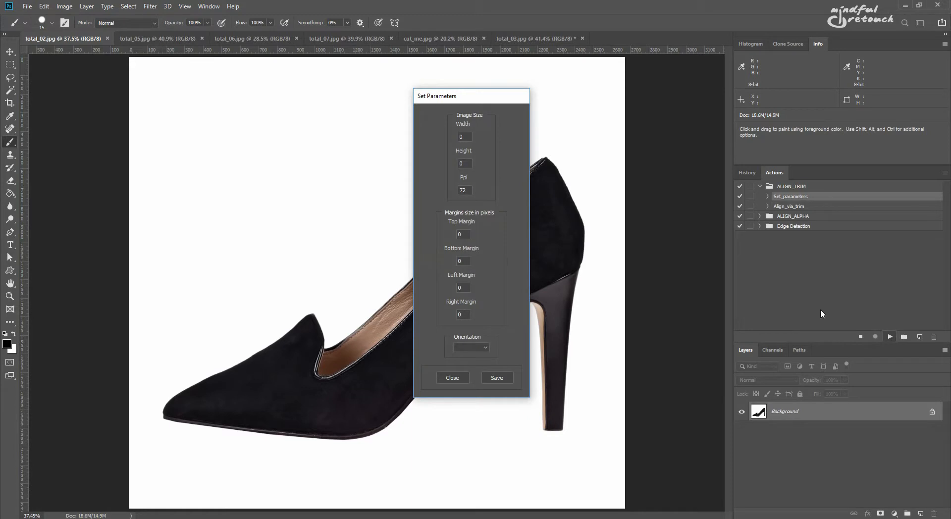
double_click(462, 138)
type("800")
key("Tab")
type("900")
key("Tab")
Step: Set the top, bottom, left and right margins to 70 pixels, choose an orientation and close the parameters dialog
key("Tab")
type("70")
key("Tab")
type("70")
key("Tab")
type("70")
key("Tab")
left_click(486, 348)
left_click(486, 348)
left_click(452, 377)
Step: Check the align_settings_trim.db settings file on the desktop and return to the image
key("super+d")
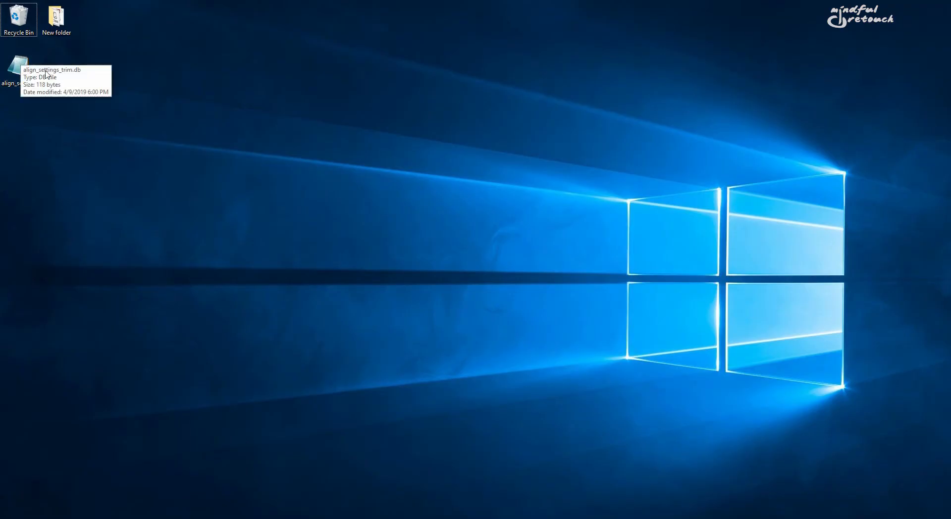
key("super+d")
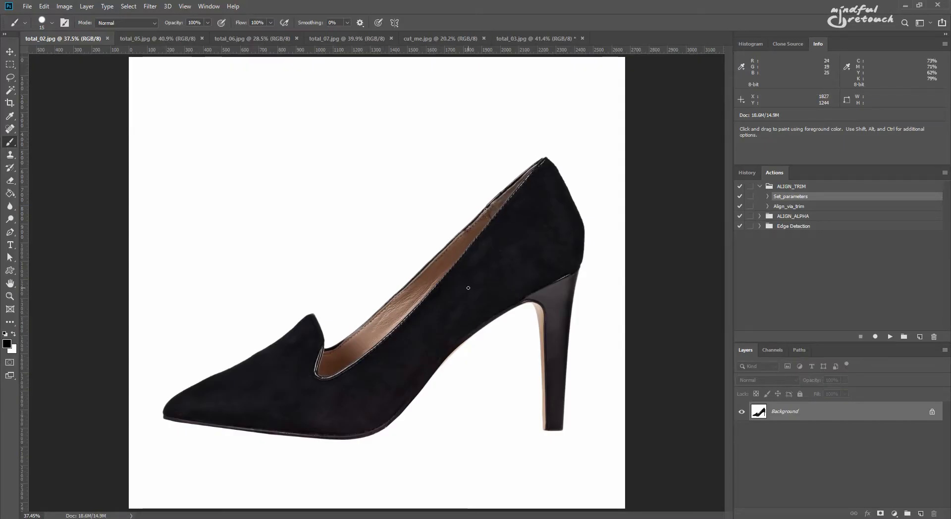
Step: Run the Align_via_trim action on the shoe image total_02.jpg and on the hat image total_05.jpg
left_click(810, 207)
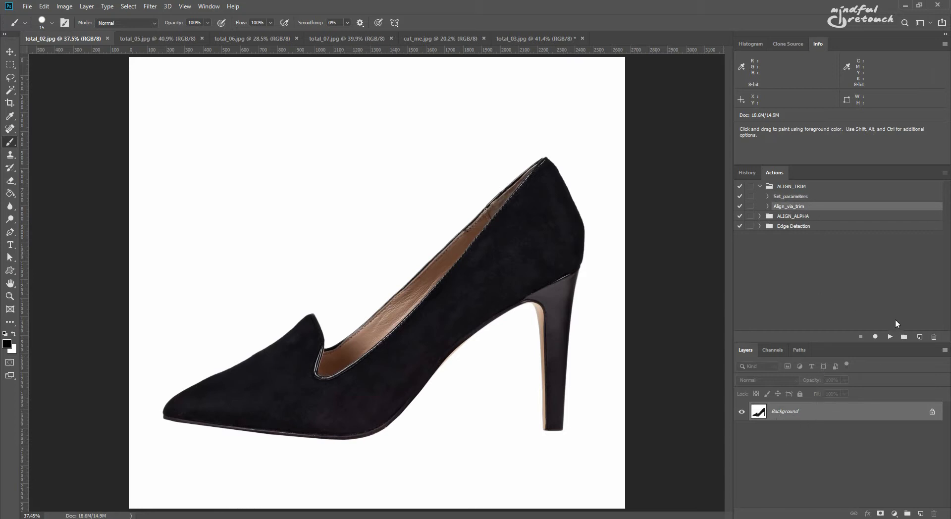
left_click(891, 337)
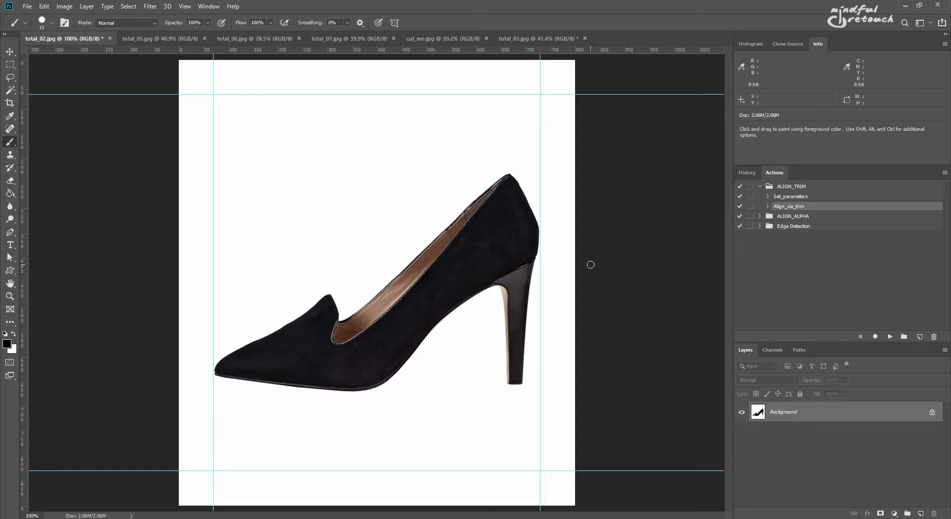
left_click(175, 39)
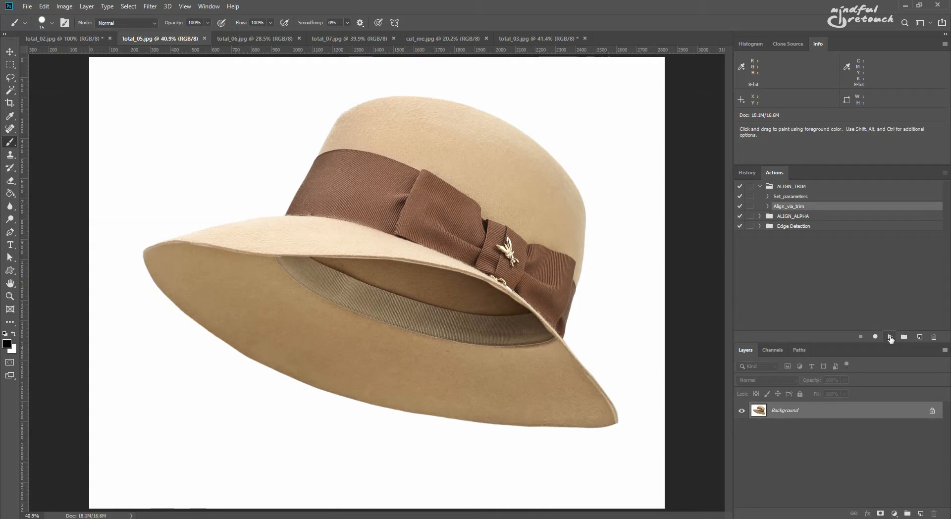
left_click(890, 337)
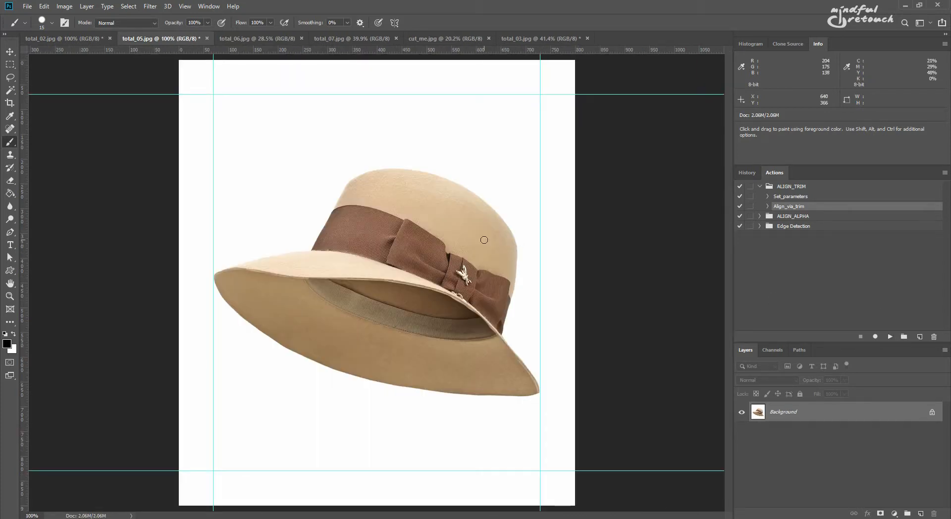
Step: Run the Align_via_trim action on the gold bag image total_06.jpg and the sunglasses image total_07.jpg
left_click(247, 40)
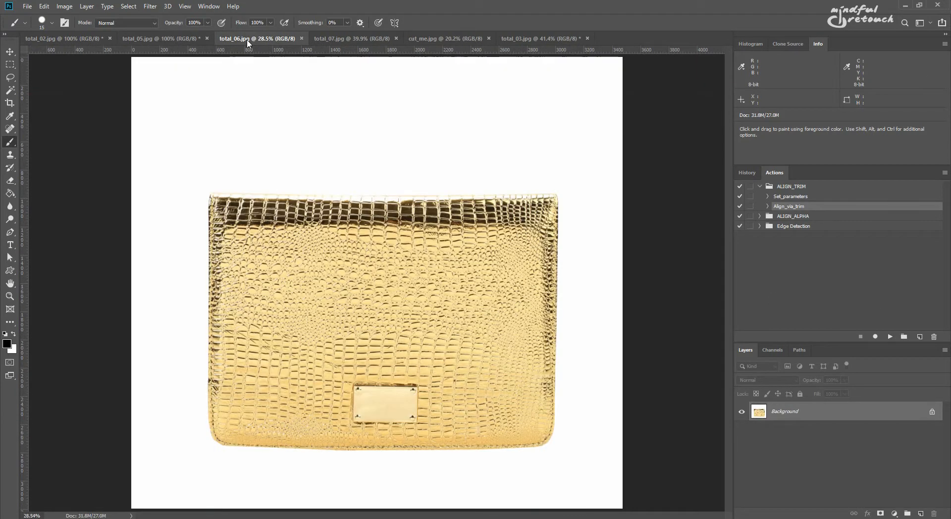
left_click(890, 337)
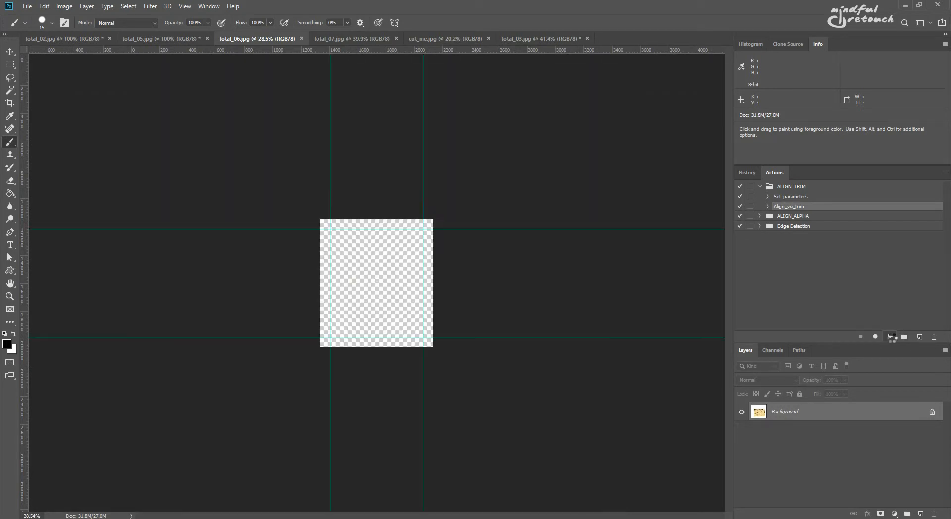
left_click(361, 38)
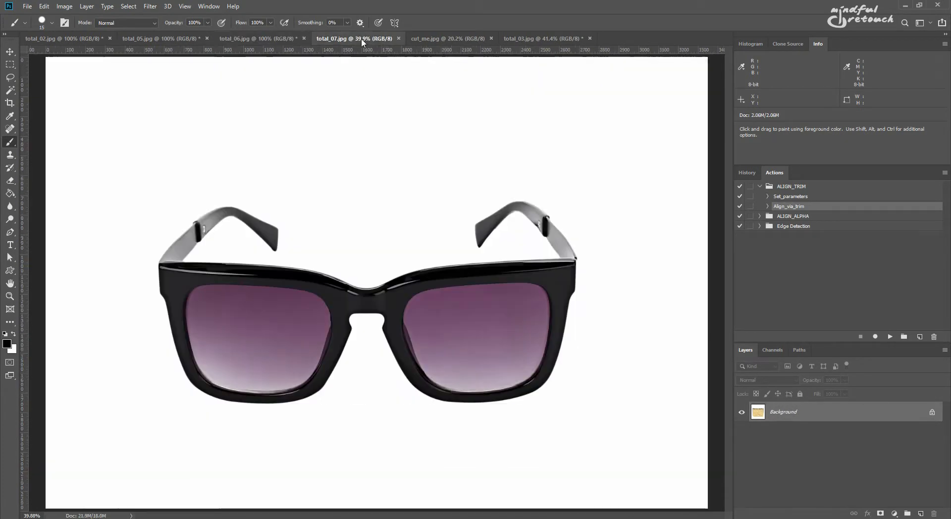
left_click(891, 336)
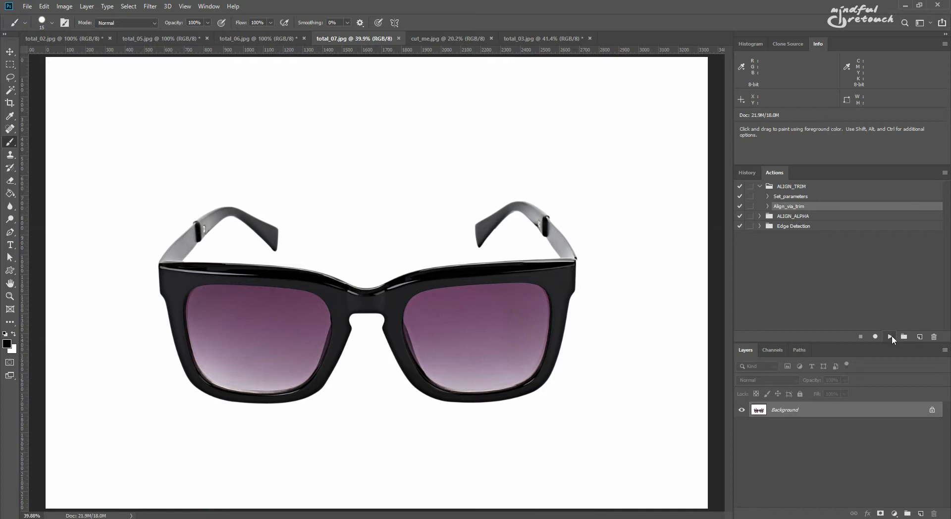
Step: Try Align_via_trim on the whole jacket image cut_me.jpg, reverting it to its opened state
left_click(445, 42)
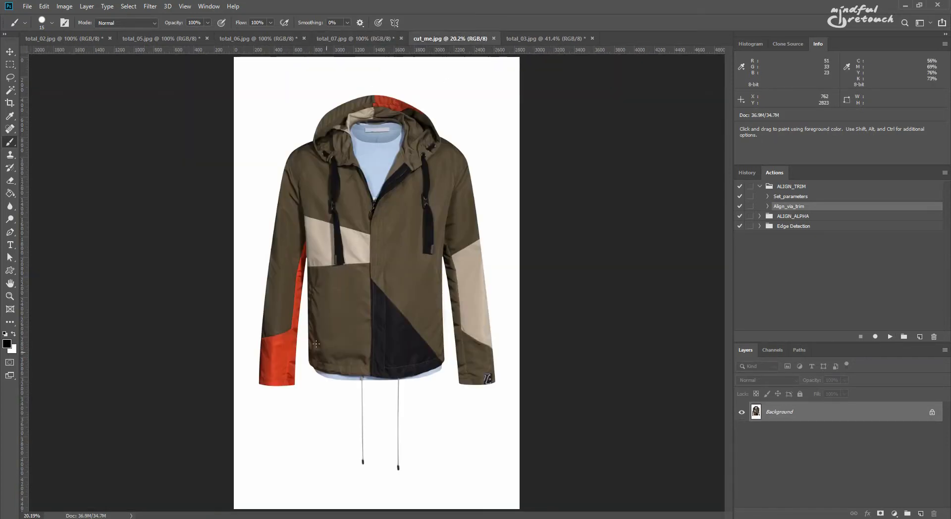
left_click(890, 337)
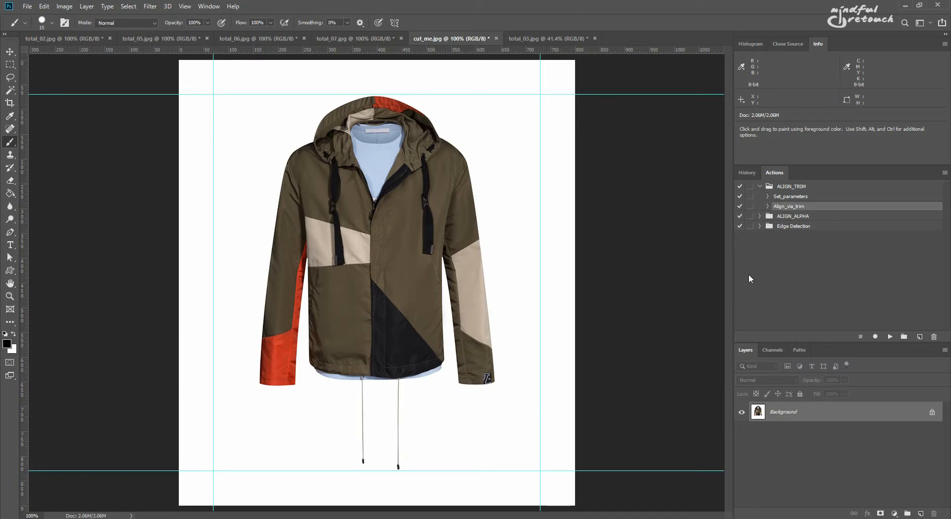
left_click(752, 173)
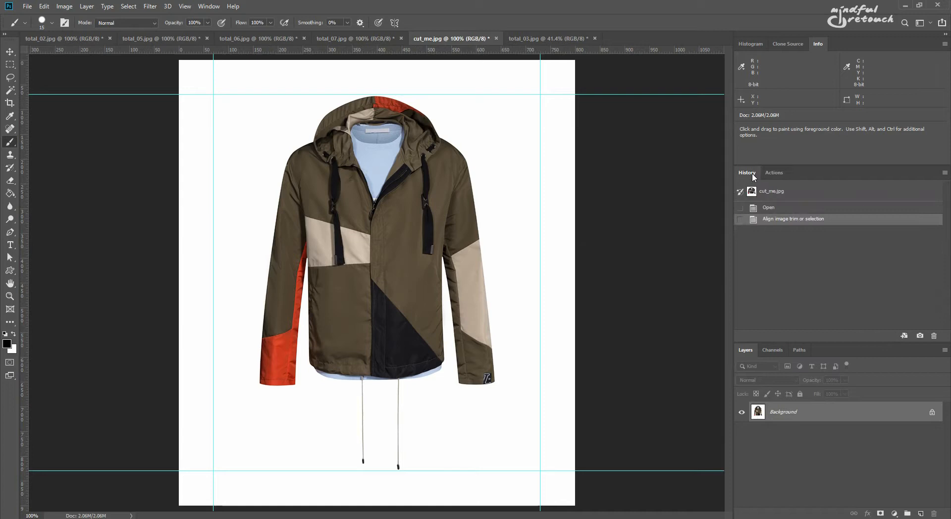
left_click(815, 208)
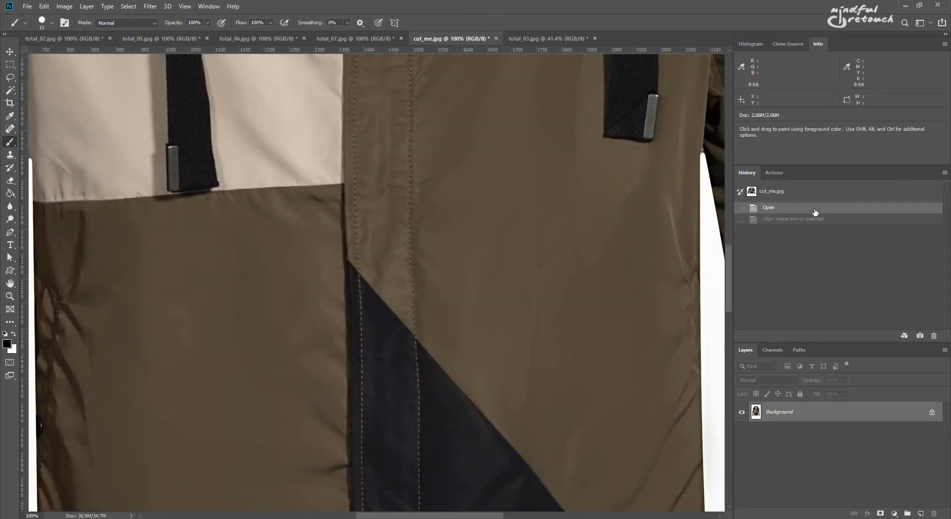
key("ctrl+0")
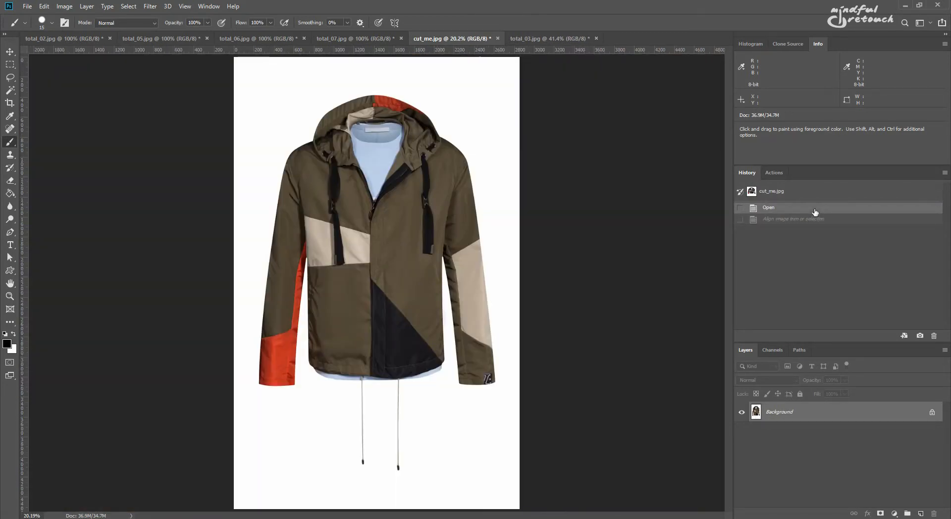
Step: Select the jacket in cut_me.jpg with a rectangle that excludes the hanging cords and run Align_via_trim
left_click(774, 173)
key("m")
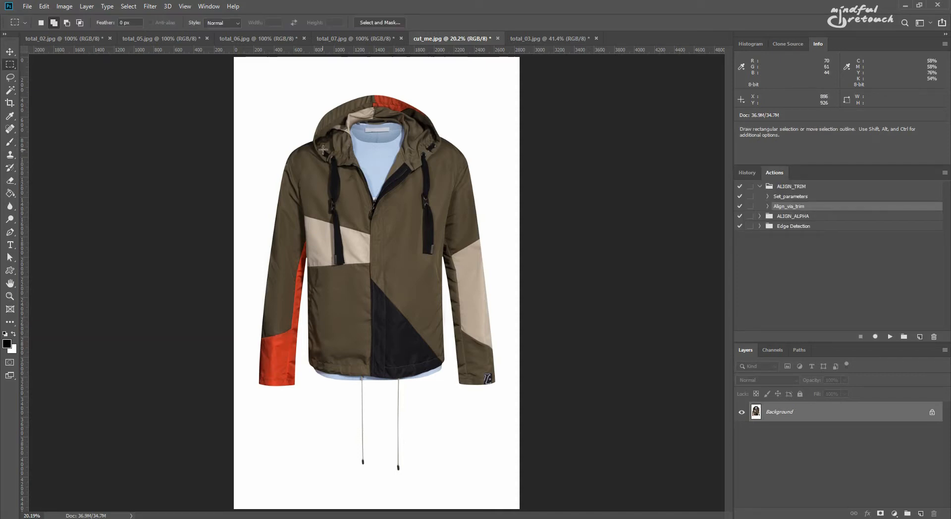
left_click_drag(259, 94, 495, 386)
left_click(890, 337)
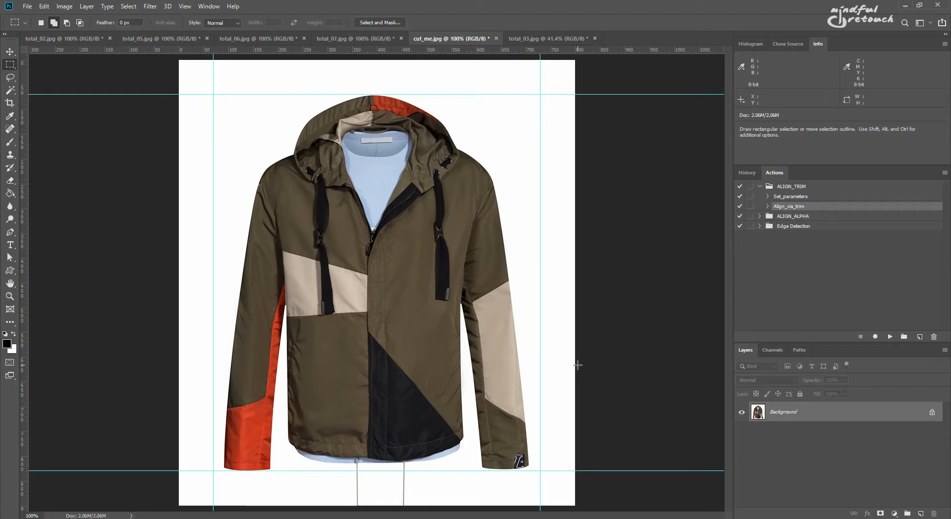
Step: Test Align_via_trim on total_03.jpg with a small black dot painted near the image's upper-left corner, and undo the alignment
left_click(558, 39)
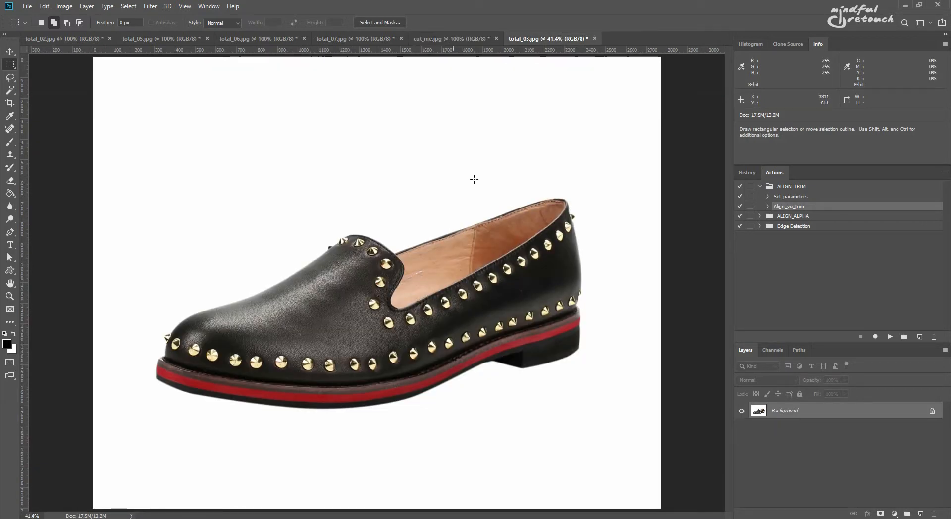
key("b")
left_click(145, 81)
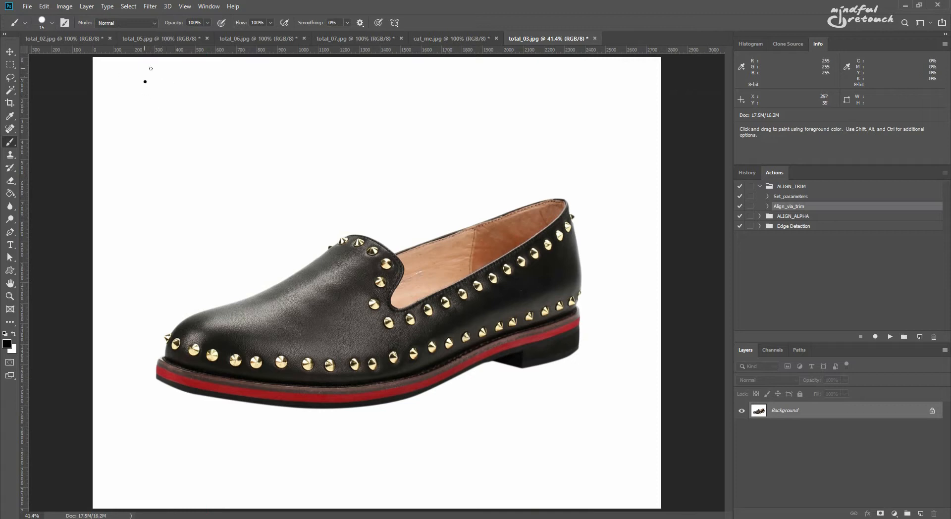
left_click(889, 337)
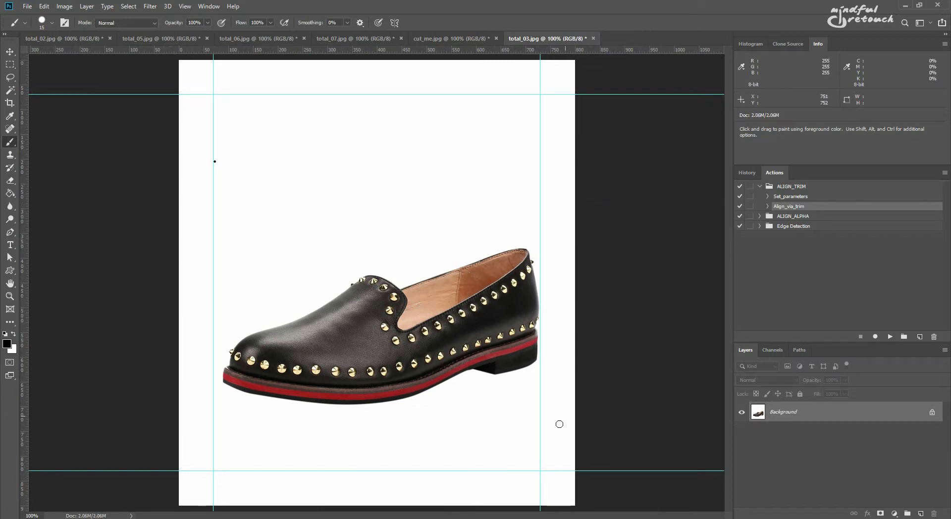
key("ctrl+z")
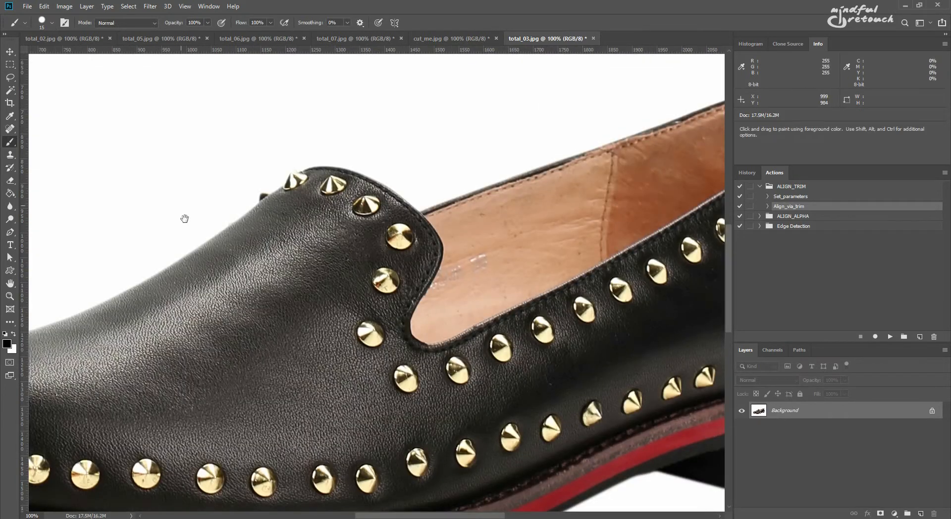
Step: Erase the black dot near the corner of total_03.jpg and run Align_via_trim again
left_click_drag(184, 218, 502, 451)
key("e")
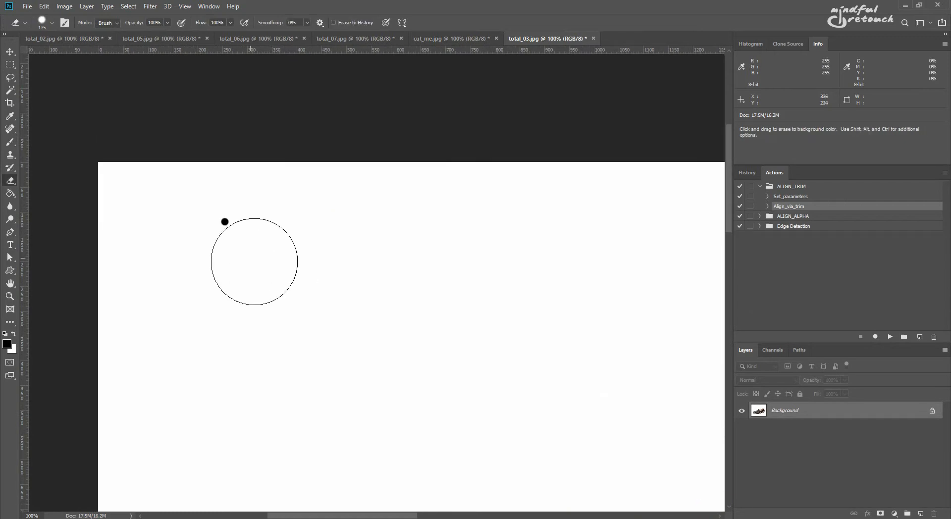
left_click(894, 339)
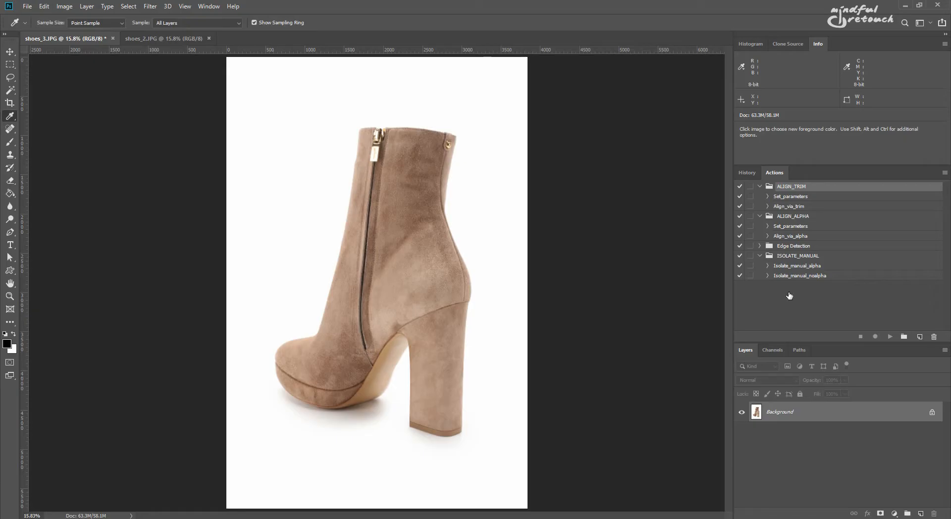
Step: Draw a test rectangular selection across the boot shaft in shoes_3.JPG and open the options for saving the selection as a channel
left_click(802, 218)
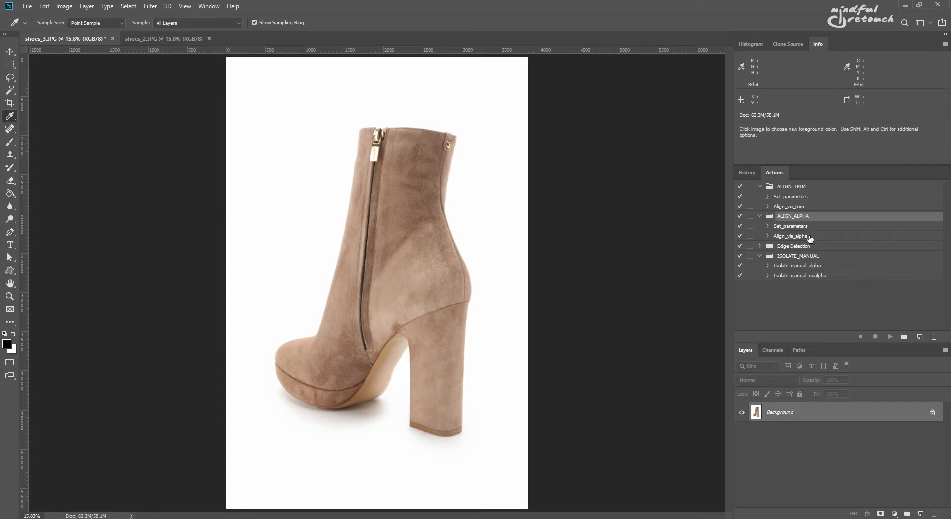
left_click(810, 238)
key("m")
left_click_drag(265, 167, 420, 267)
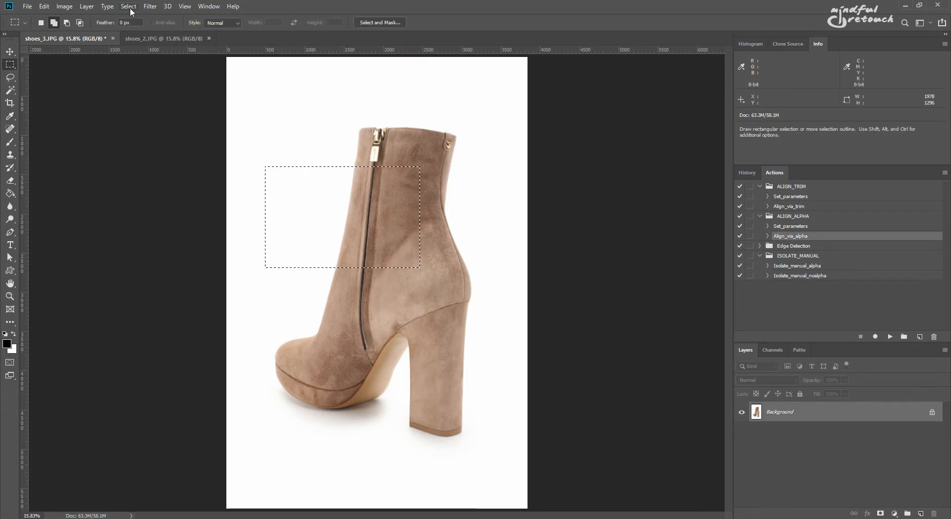
left_click(129, 6)
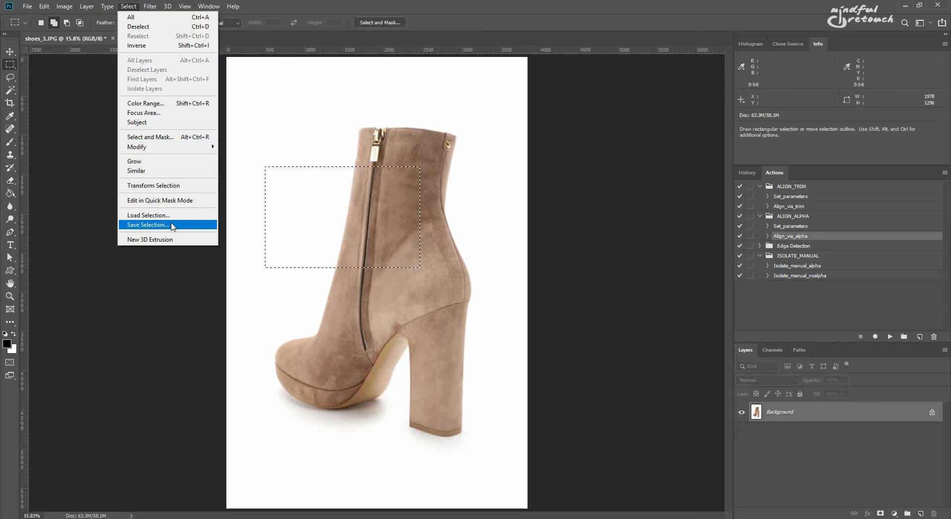
left_click(148, 225)
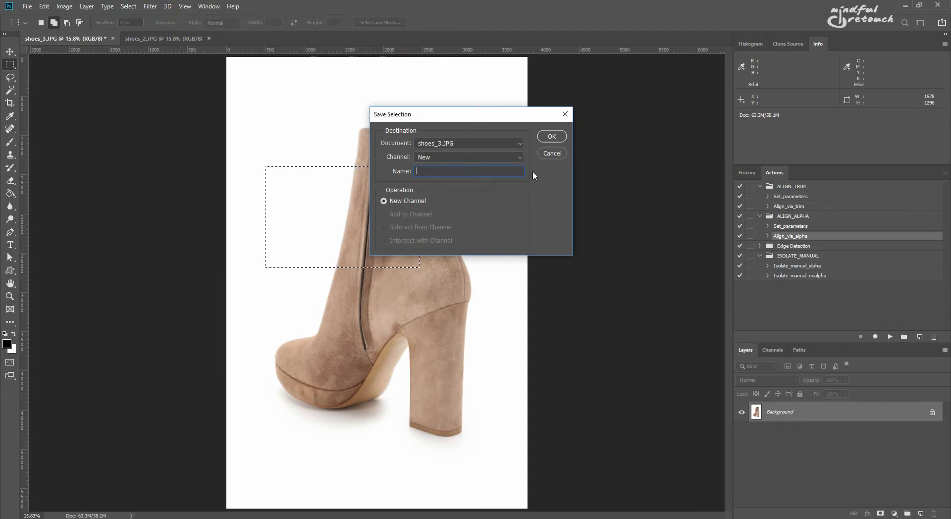
left_click(551, 153)
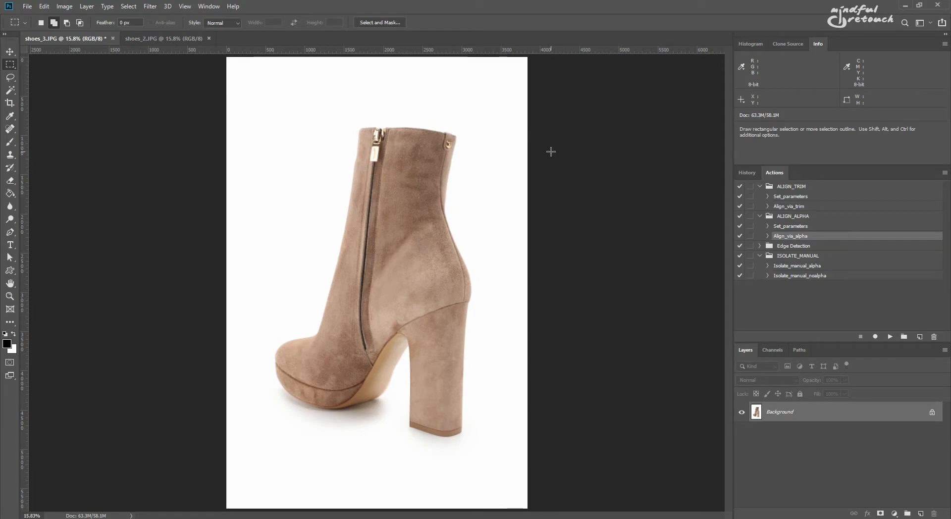
Step: Run Align_via_trim on shoes_3.JPG, inspect the shadow edges with a Levels black input of 253, and undo the alignment
left_click(814, 210)
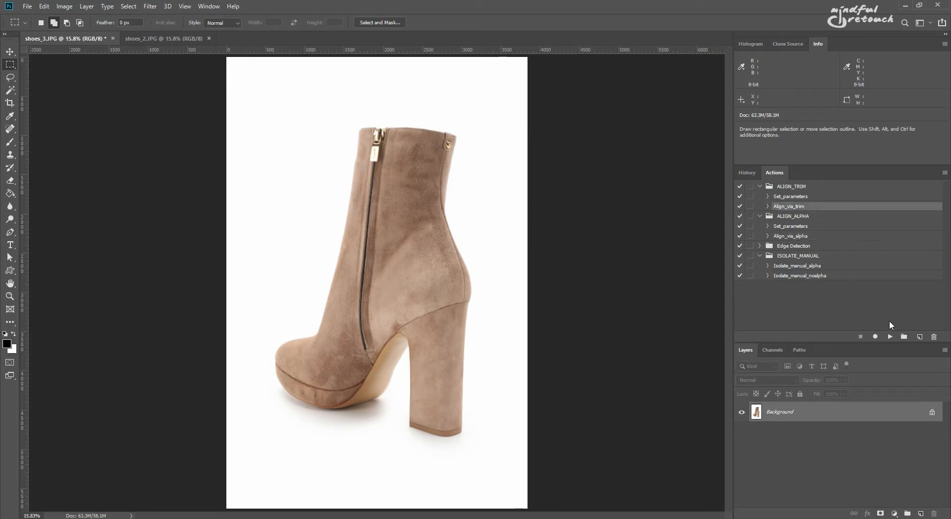
left_click(890, 336)
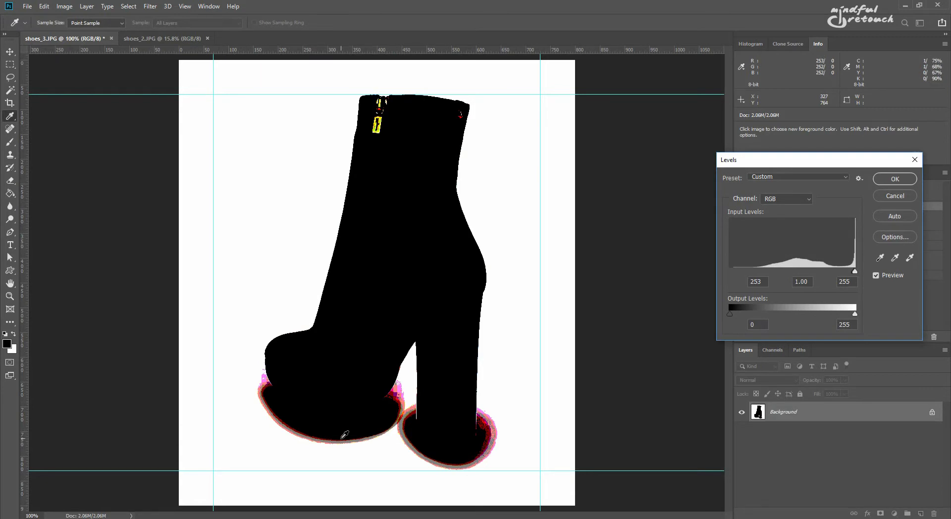
key("Escape")
key("m")
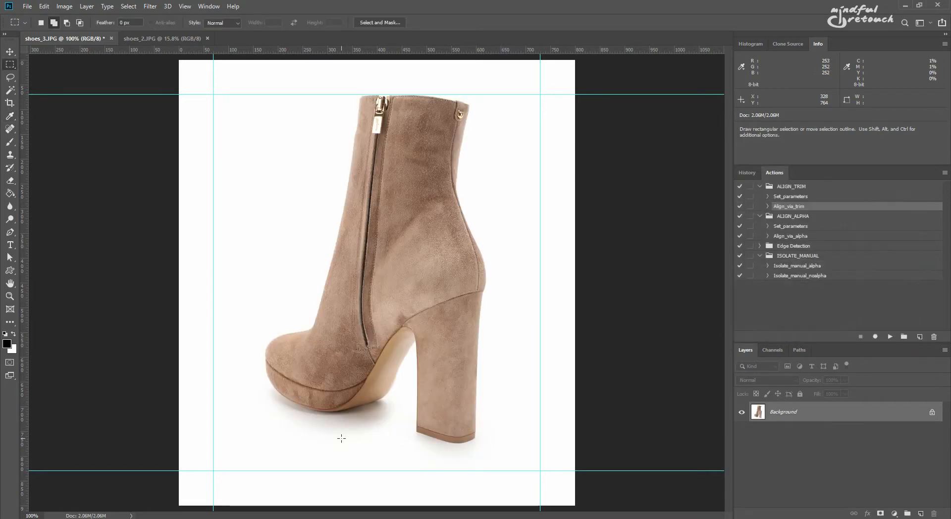
key("ctrl+z")
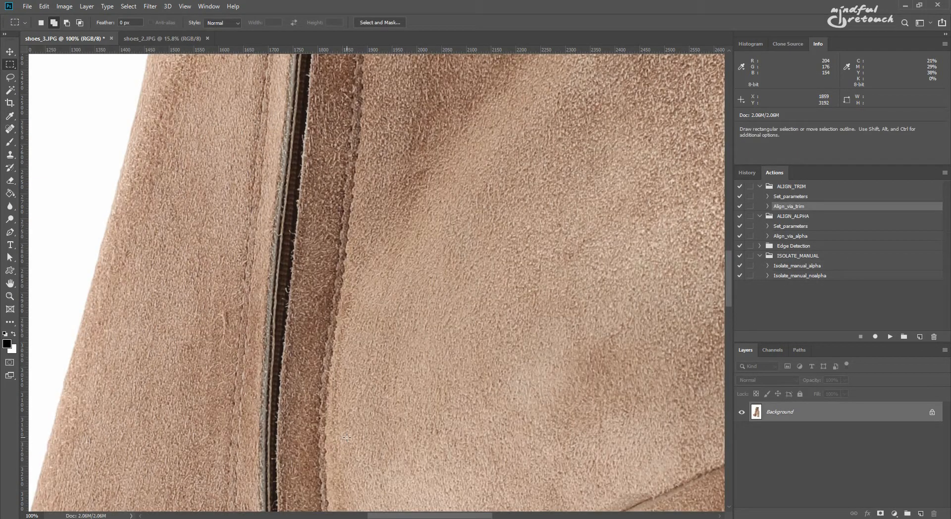
Step: Test Align_via_trim on a rectangle about 2480 by 3990 px around the boot, undo it and clear the selection
key("ctrl+0")
left_click_drag(276, 125, 471, 438)
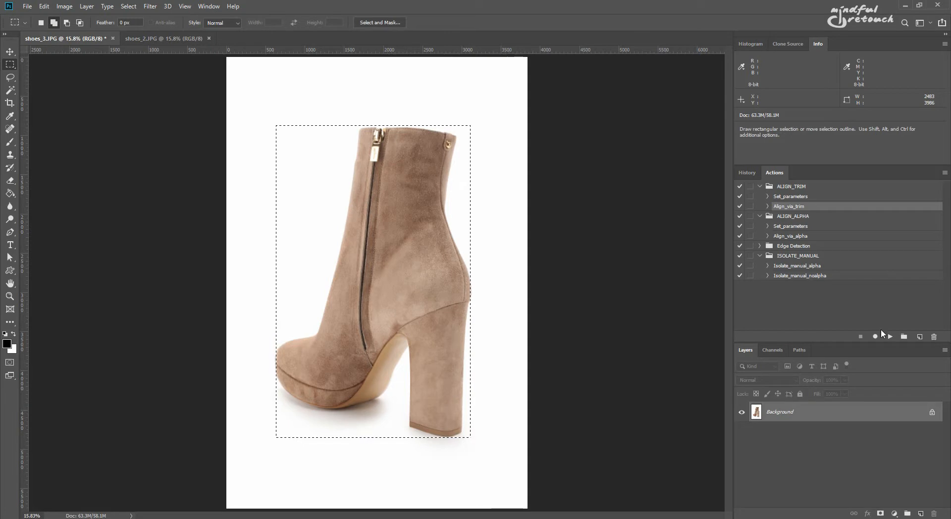
left_click(890, 336)
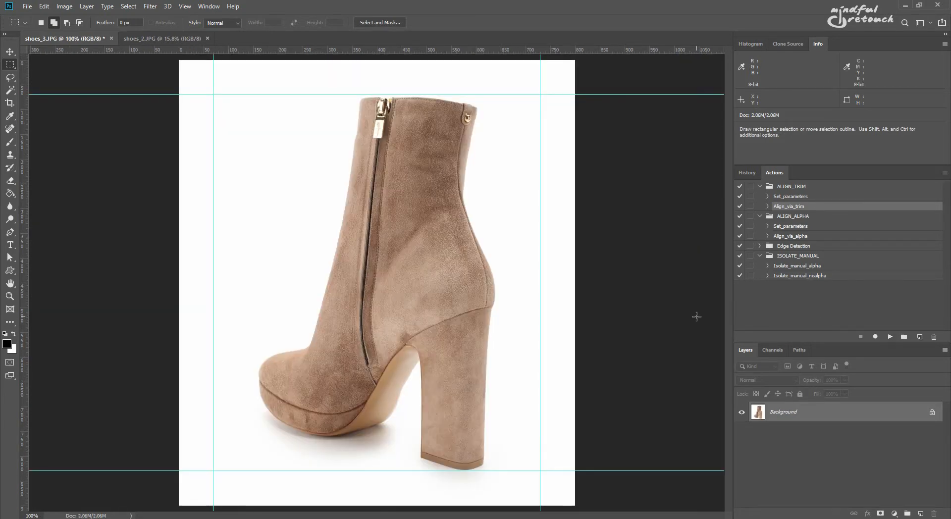
key("ctrl+z")
key("ctrl+0")
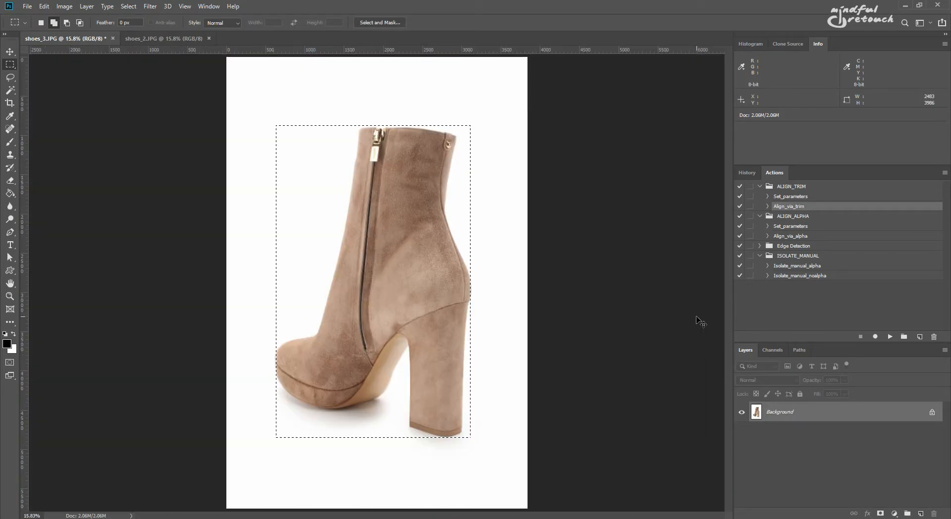
left_click(697, 318)
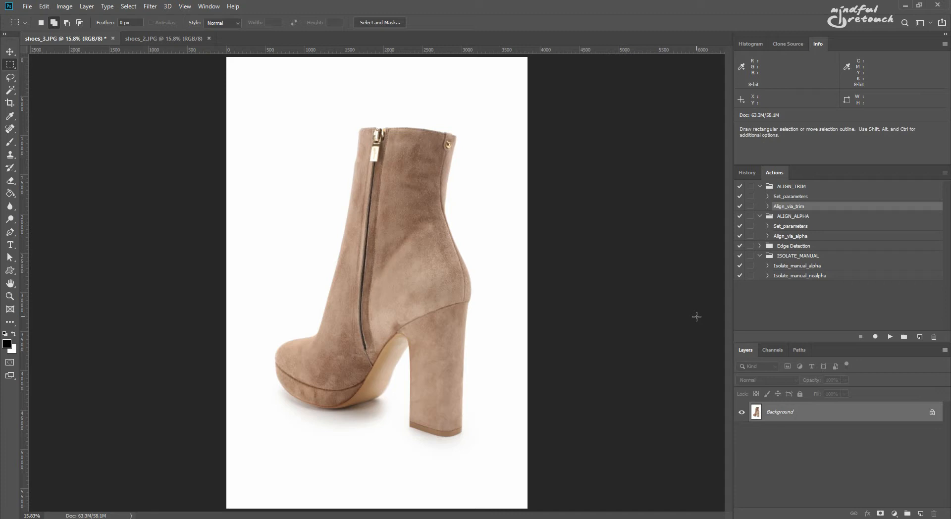
Step: In shoes_2.JPG, select the white background around the boot using the Magic Wand at tolerance 15
left_click(180, 38)
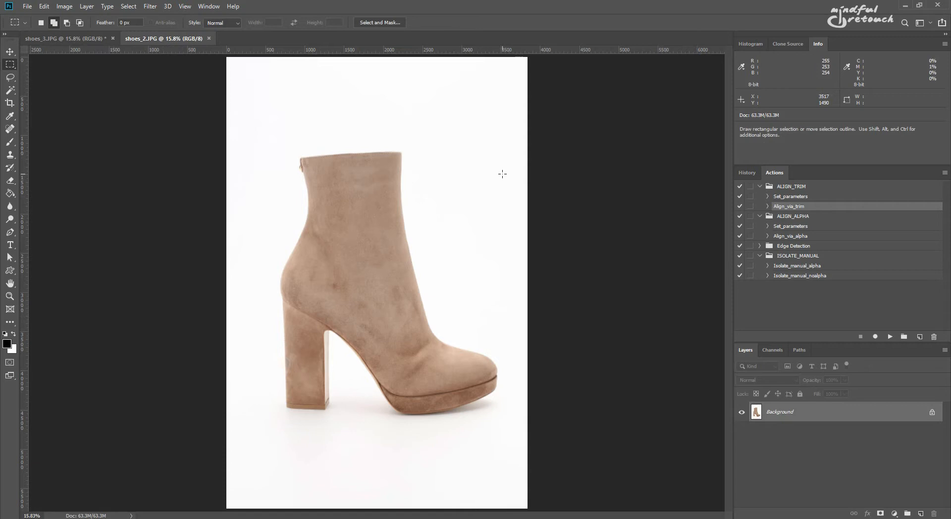
key("ctrl+a")
left_click_drag(260, 141, 513, 416)
key("w")
left_click(470, 207)
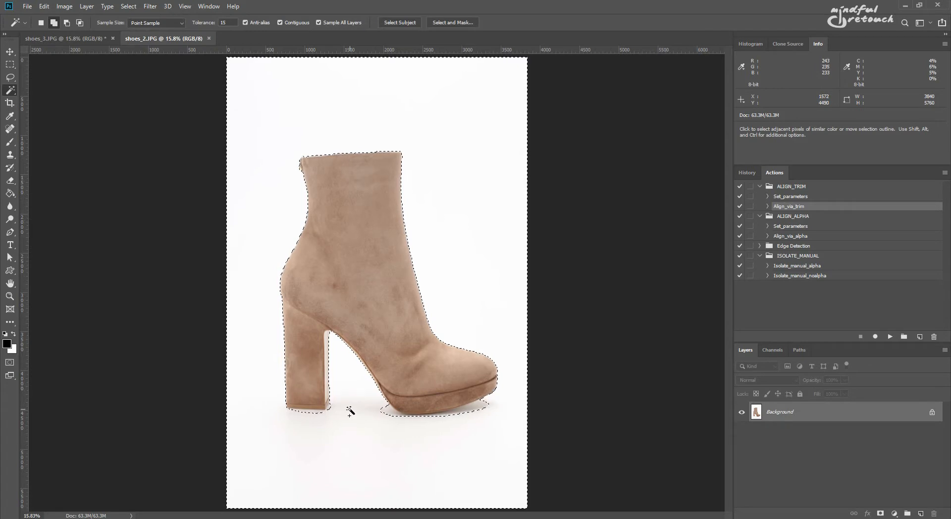
Step: Add the shadow areas below the heel and sole to the background selection, checking the inverted boot outline
left_click(322, 412)
left_click(375, 416)
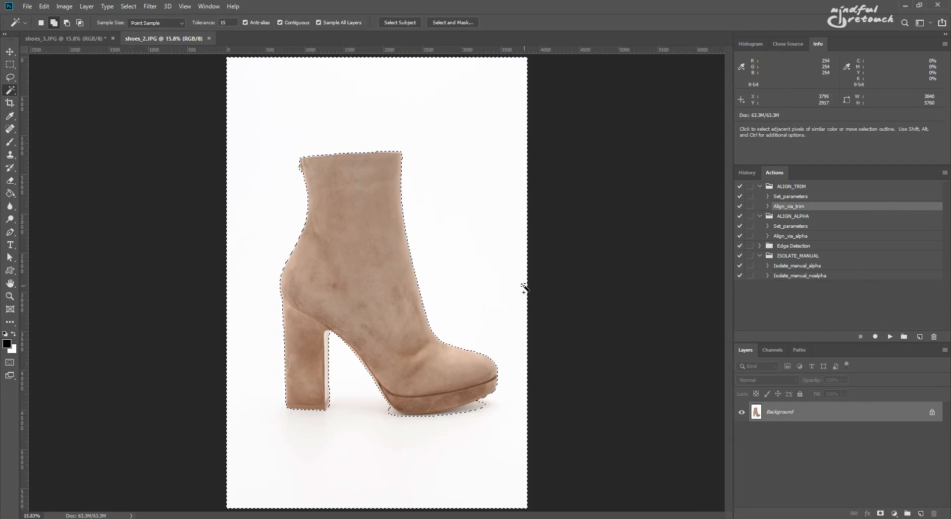
key("ctrl+shift+i")
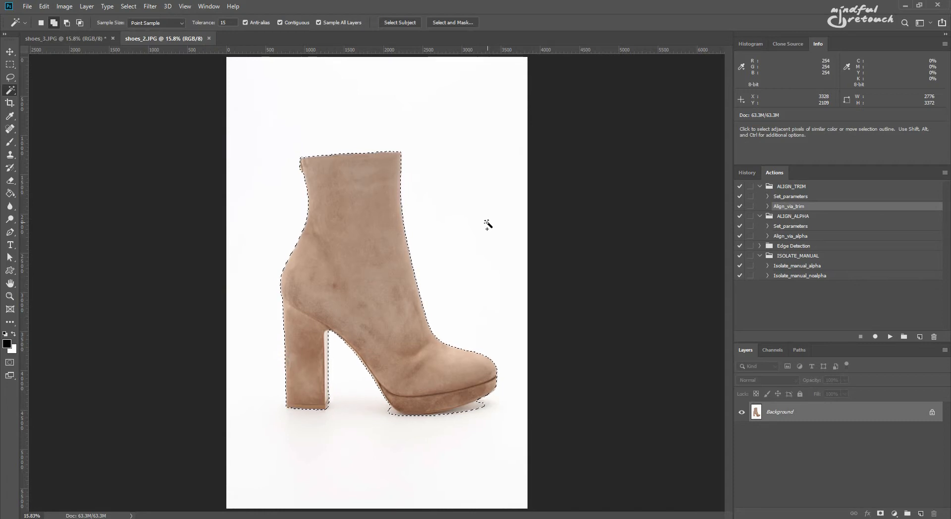
key("ctrl+shift+i")
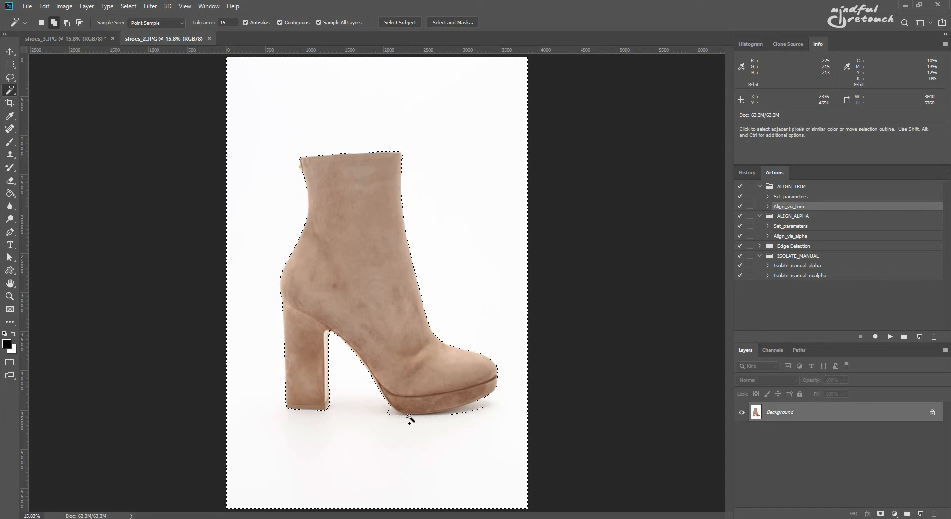
Step: Add a rectangular area along the underside of the front sole to the background selection in shoes_2.JPG
scroll(409, 420, "up", 3)
scroll(412, 444, "up", 2)
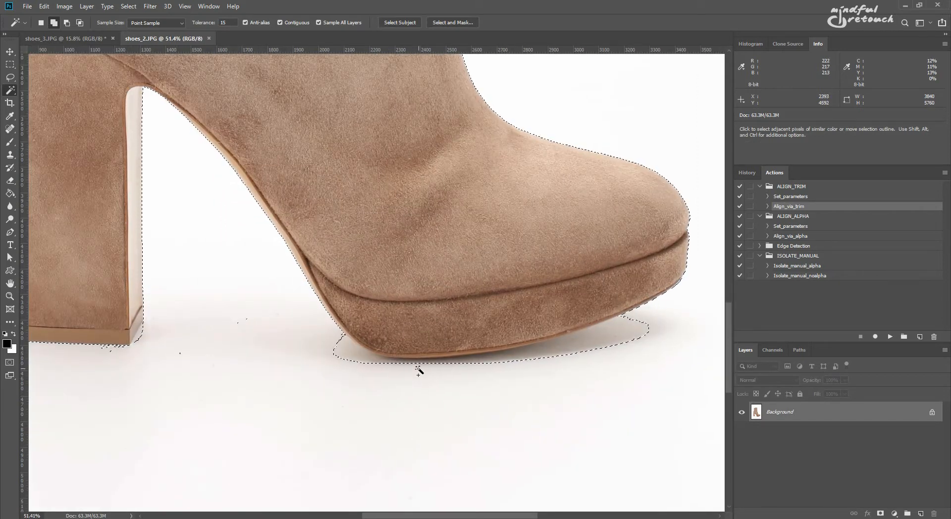
key("m")
left_click_drag(311, 360, 600, 447)
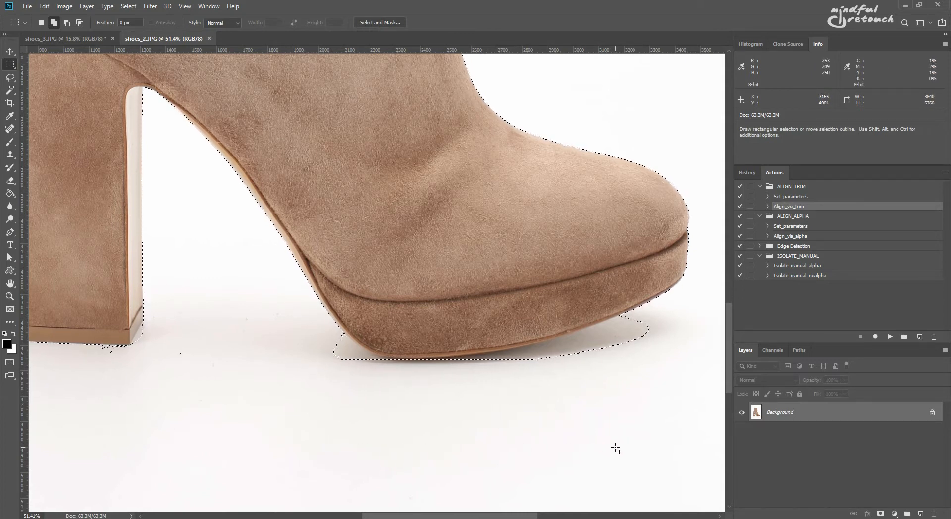
key("ctrl+0")
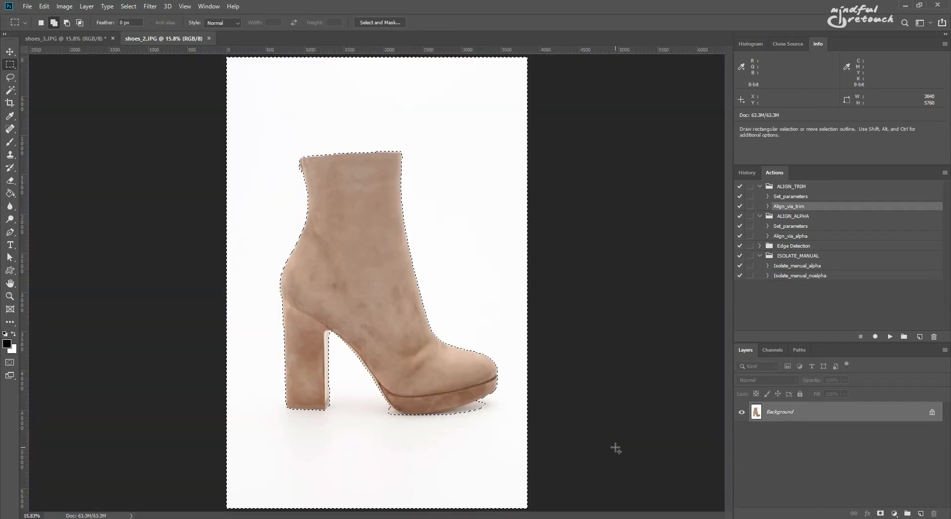
Step: Run Isolate_manual_alpha on the boot and paint its shadows back below the sole and heel with a 400 px History Brush
left_click(824, 267)
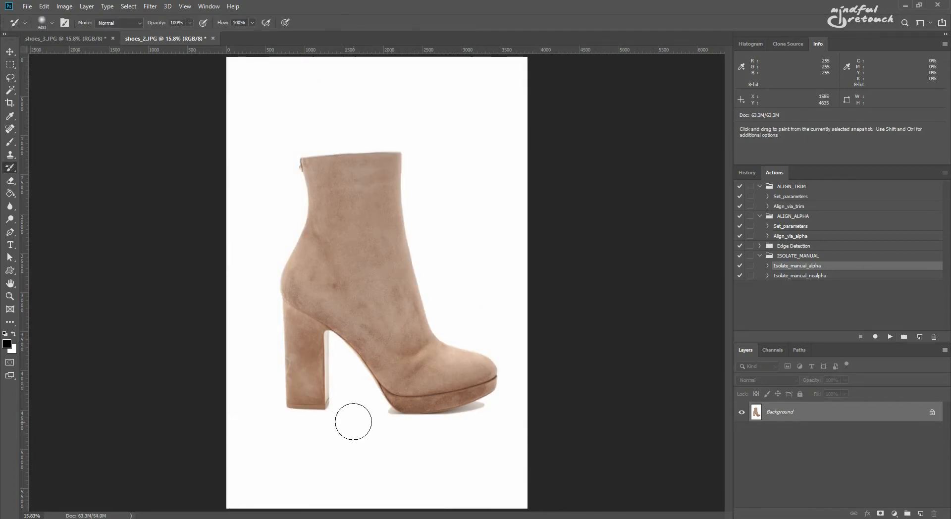
key("bracketleft")
key("bracketleft")
key("bracketleft")
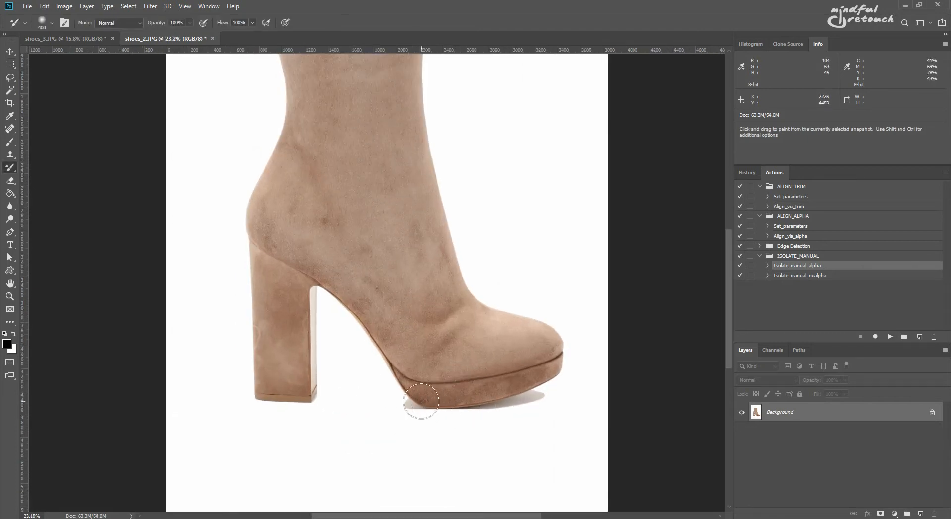
mouse_move(404, 403)
left_mouse_down()
mouse_move(456, 405)
mouse_move(551, 382)
mouse_move(458, 397)
left_mouse_up()
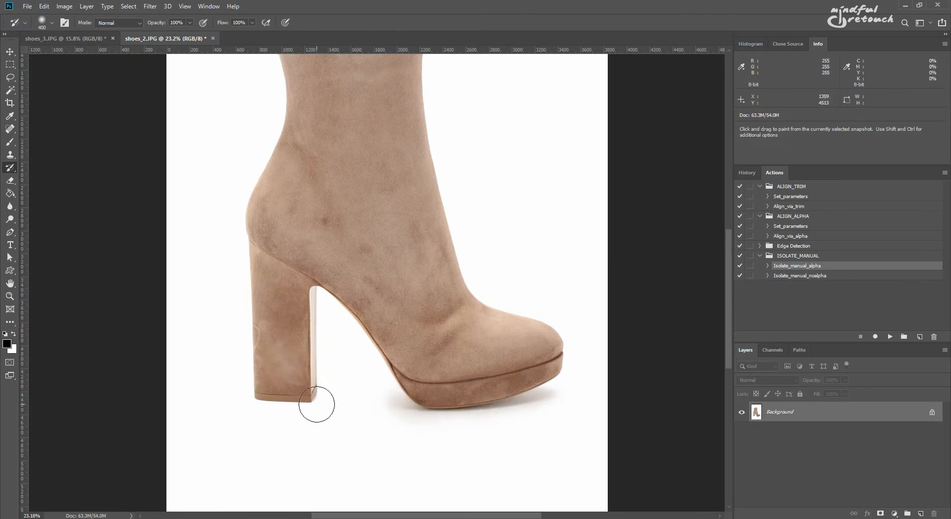
mouse_move(268, 400)
left_mouse_down()
mouse_move(318, 396)
mouse_move(318, 409)
left_mouse_up()
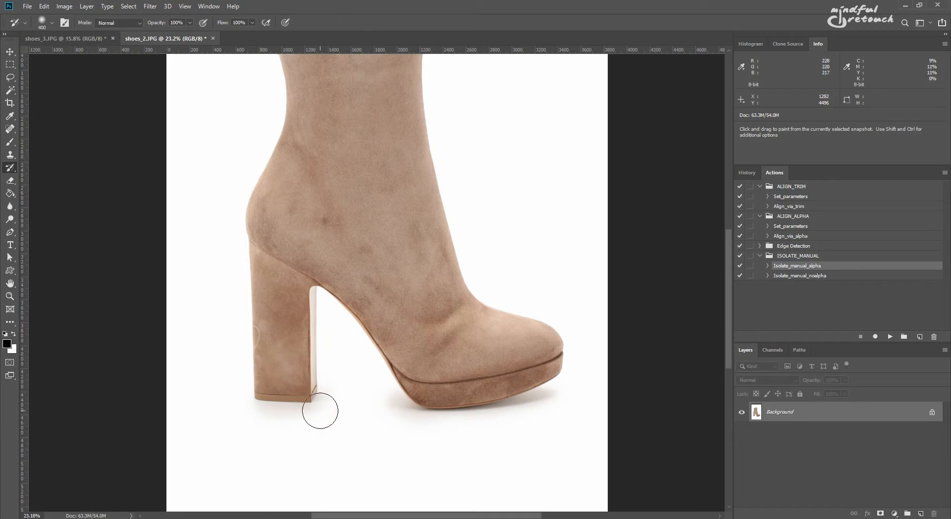
key("ctrl+0")
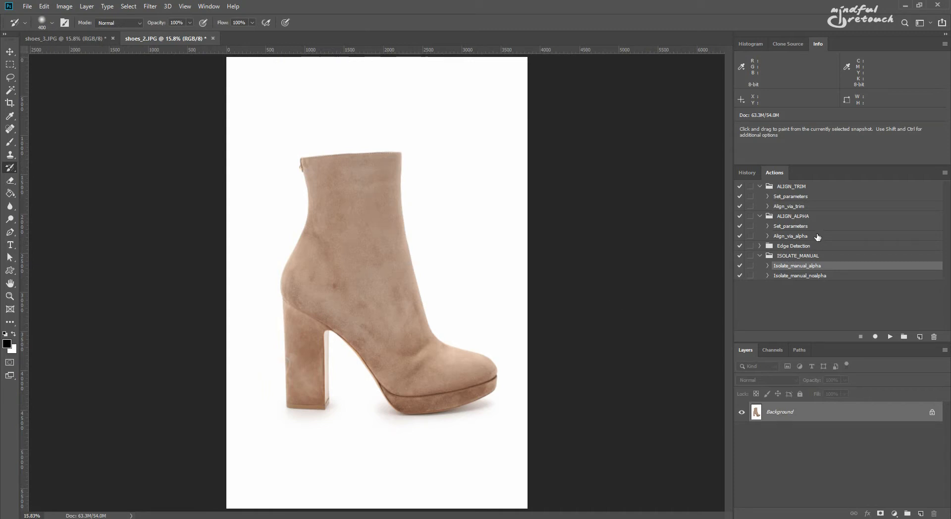
Step: Save the ALIGN_ALPHA parameters as 800 by 900 px, 72 ppi, 90 px margins on all sides and down orientation
left_click(816, 219)
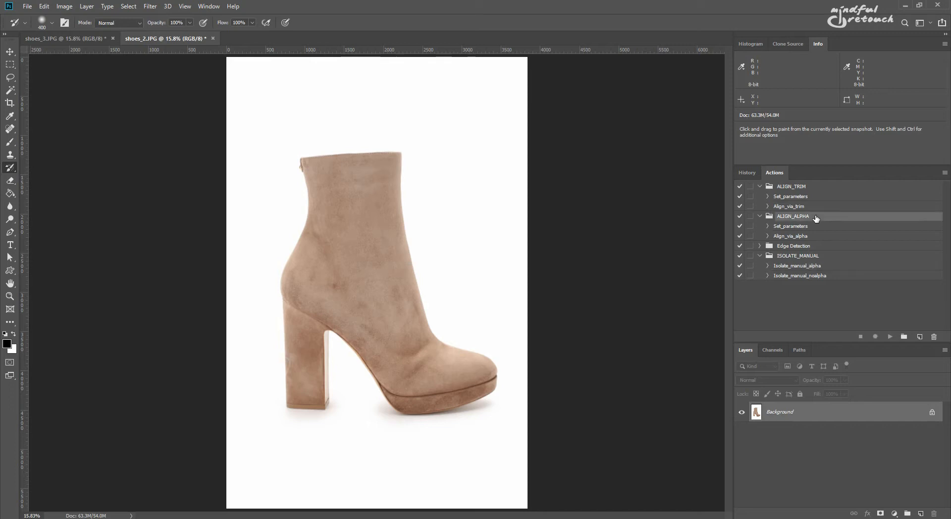
left_click(821, 229)
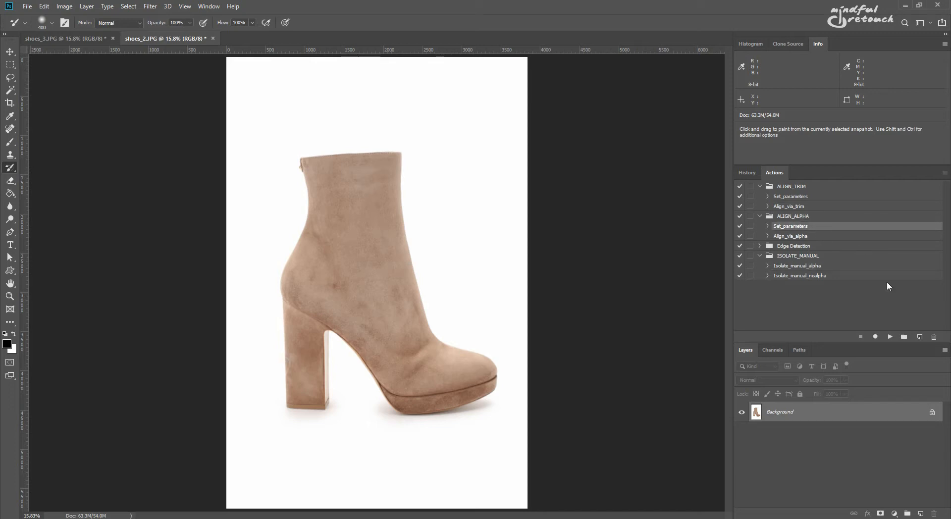
left_click(889, 337)
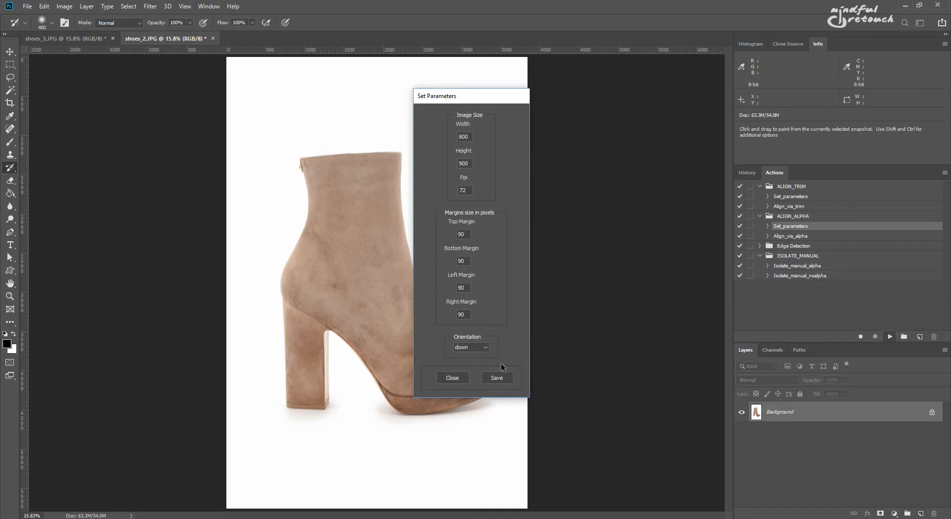
left_click(494, 378)
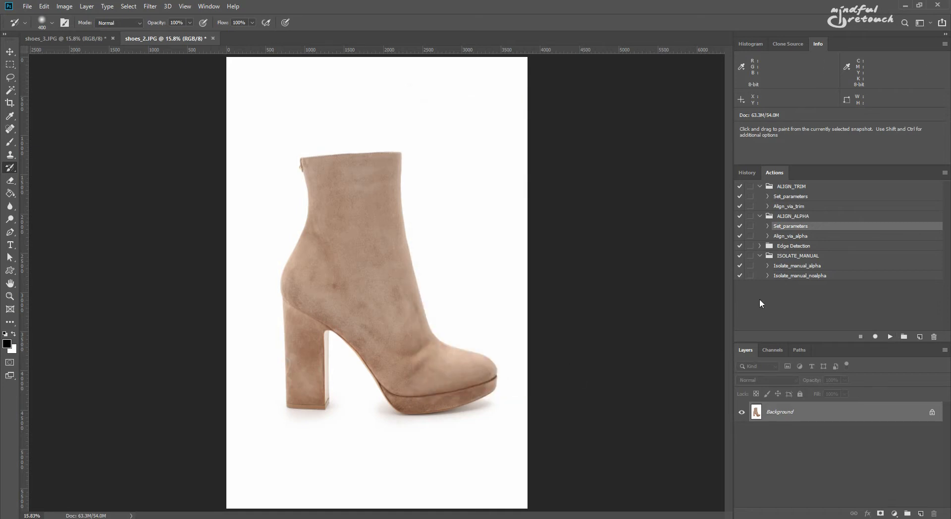
Step: Check the boot mask by loading the mch channel as a selection, clear it, and align shoes_2.JPG with Align_via_alpha
left_click(821, 236)
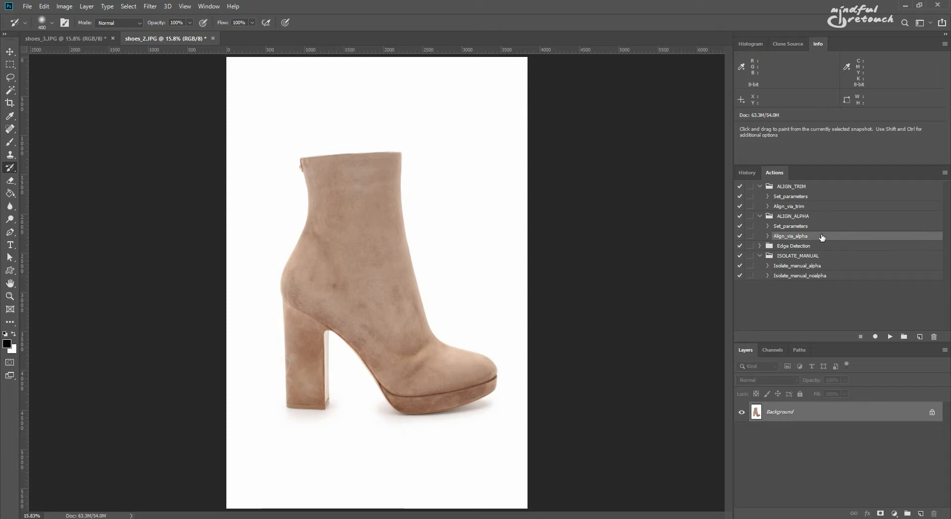
left_click(770, 350)
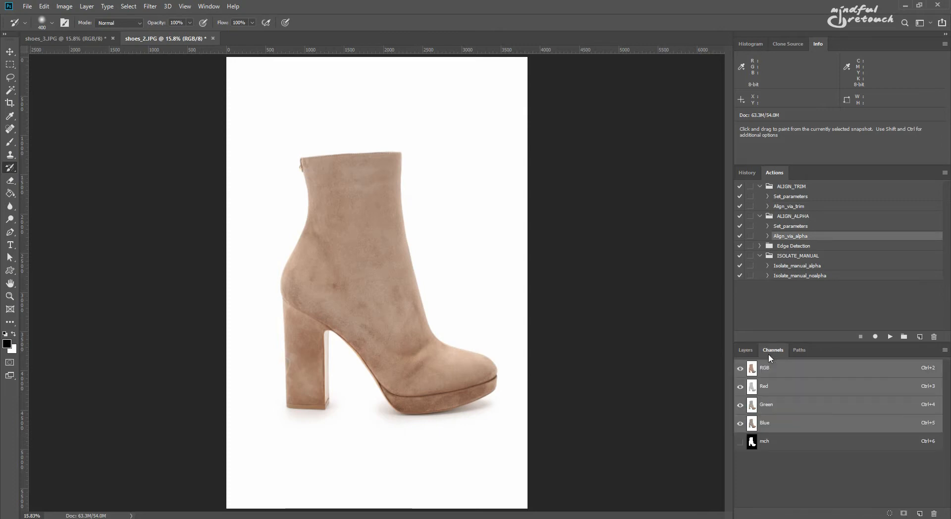
left_click(752, 442, "ctrl")
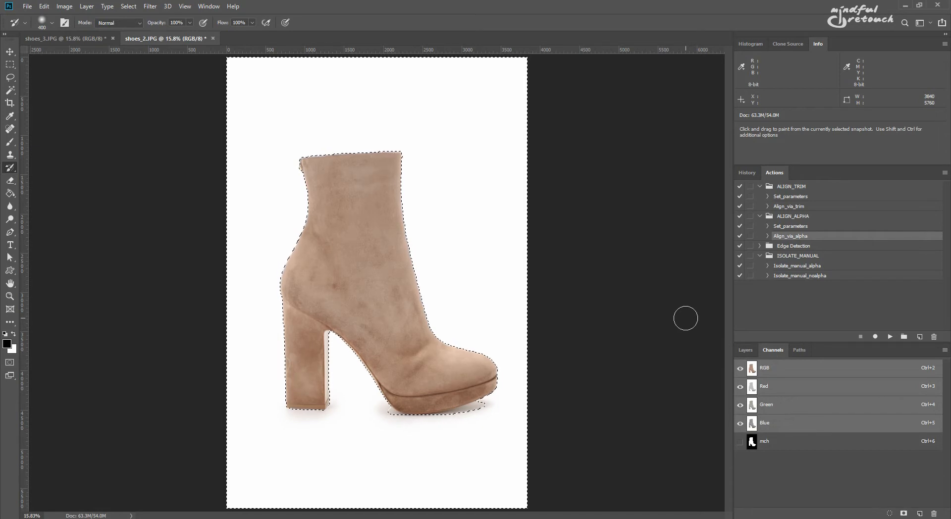
key("ctrl+d")
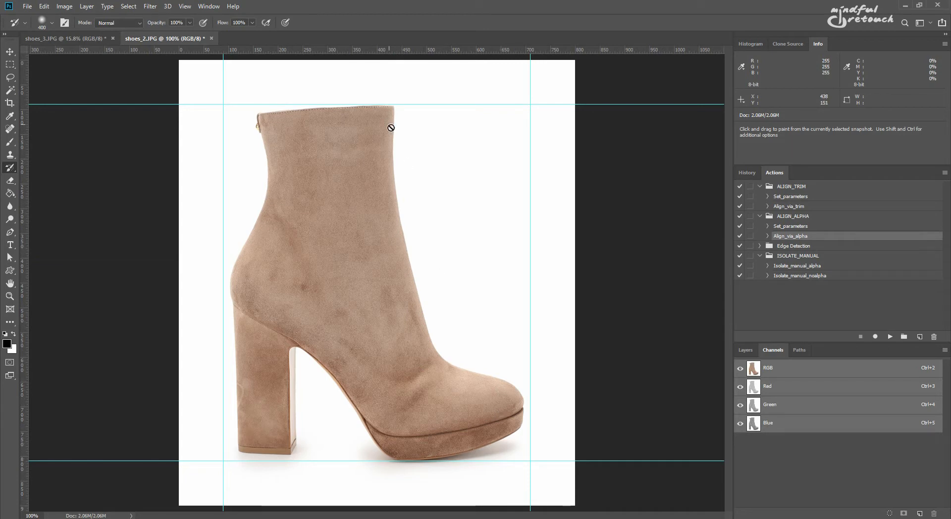
key("ctrl+alt+l")
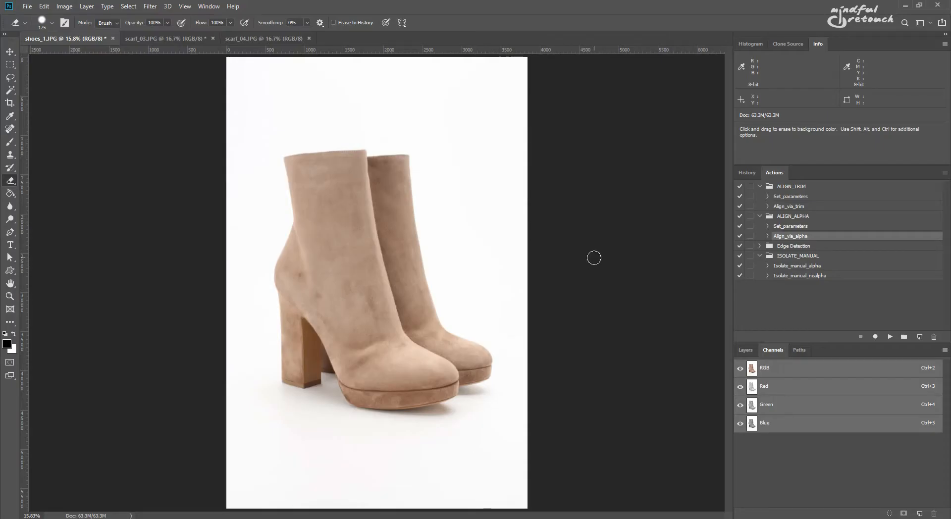
Step: In shoes_1.JPG, select the white background around the pair of boots using the Magic Wand at tolerance 20
key("i")
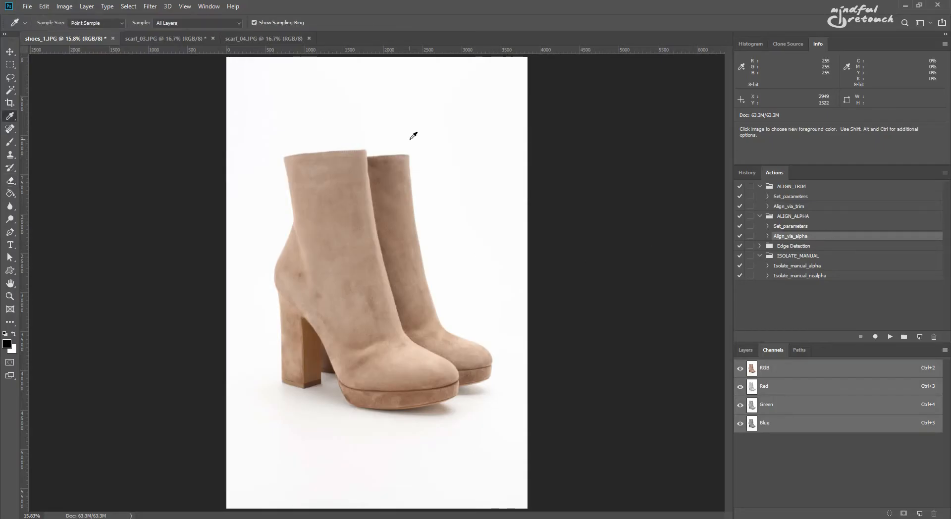
key("m")
key("ctrl+a")
left_click_drag(249, 135, 494, 411)
key("w")
left_click(444, 229)
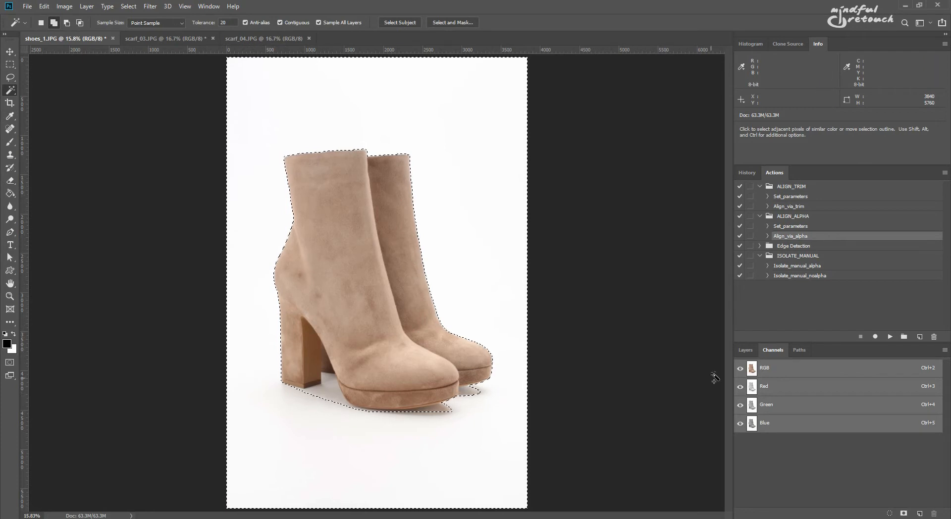
Step: Isolate the boots with Isolate_manual_alpha, restoring their shadows with the 600 px History Brush, and align them with Align_via_alpha
left_click(858, 268)
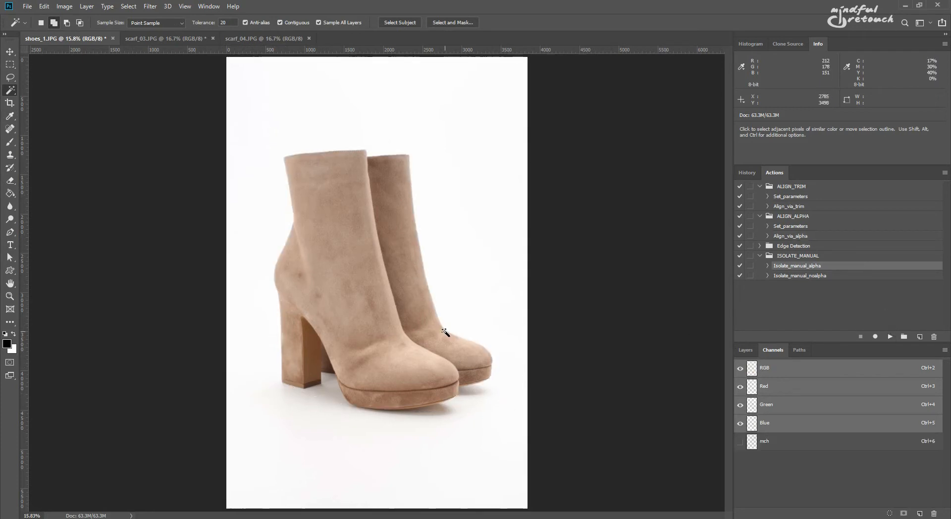
mouse_move(304, 378)
left_mouse_down()
mouse_move(377, 395)
mouse_move(478, 383)
left_mouse_up()
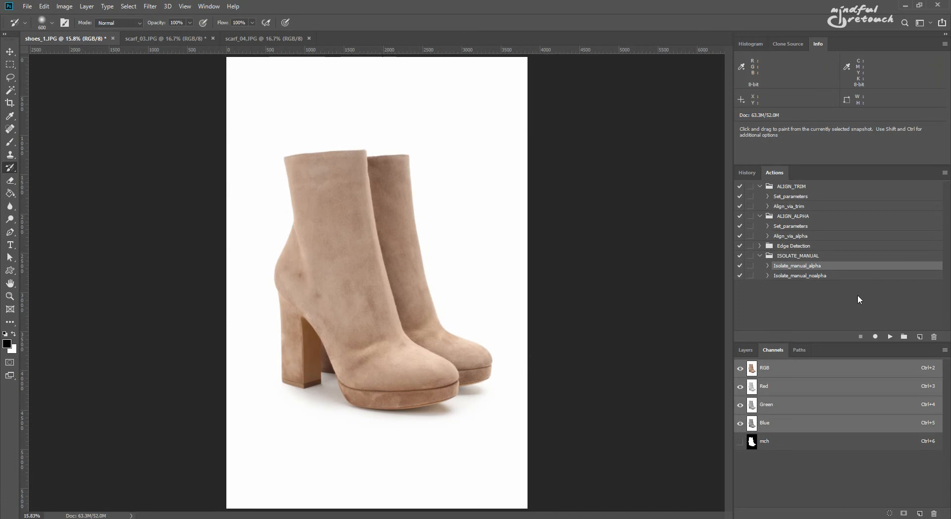
left_click(848, 236)
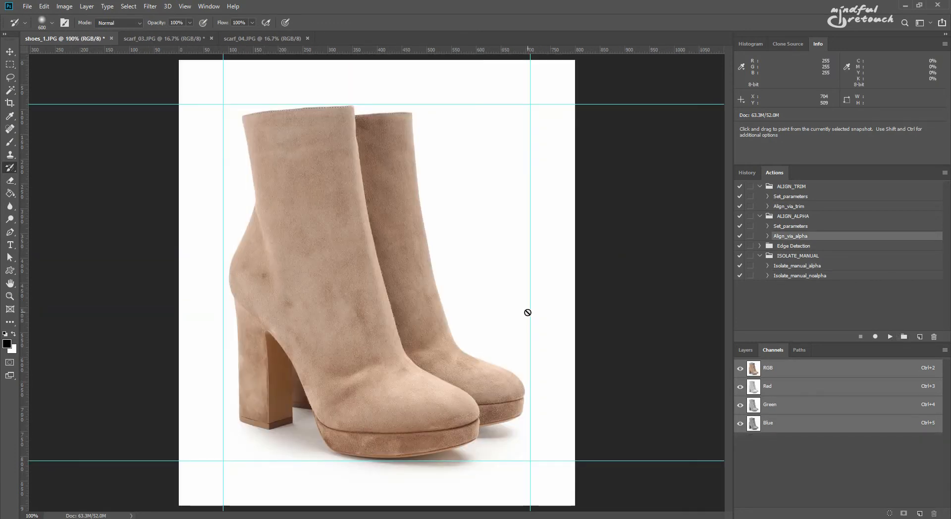
Step: In scarf_03.JPG, select the background around the scarf and inside its opening using the Magic Wand at tolerance 20
left_click(198, 40)
key("w")
left_click(293, 90)
left_click(401, 322)
left_click(374, 324)
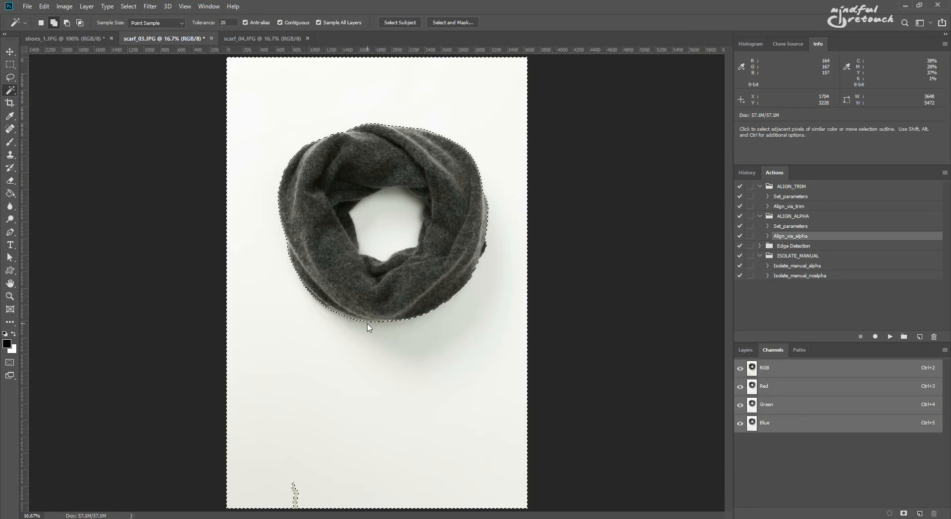
left_click(393, 218)
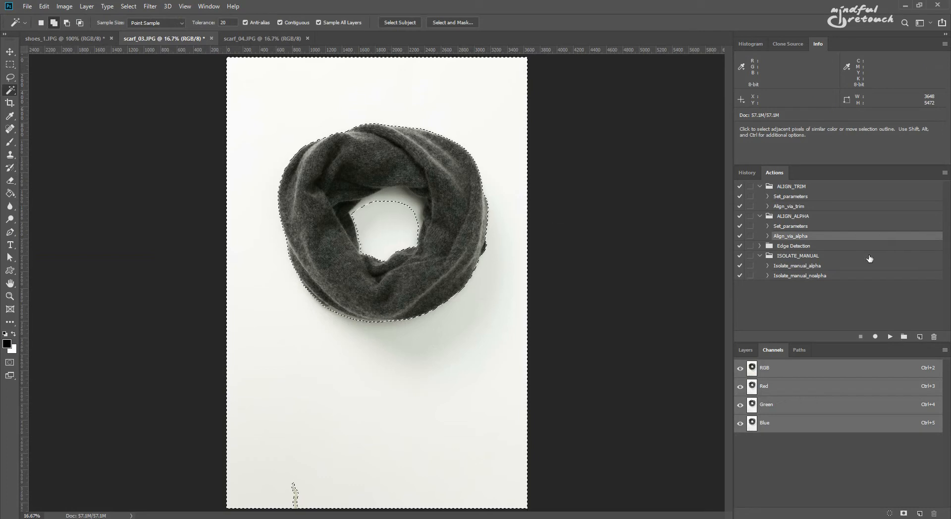
Step: Run Isolate_manual_alpha on the scarf and paint its lower shadow back with a 600 px History Brush
left_click(856, 266)
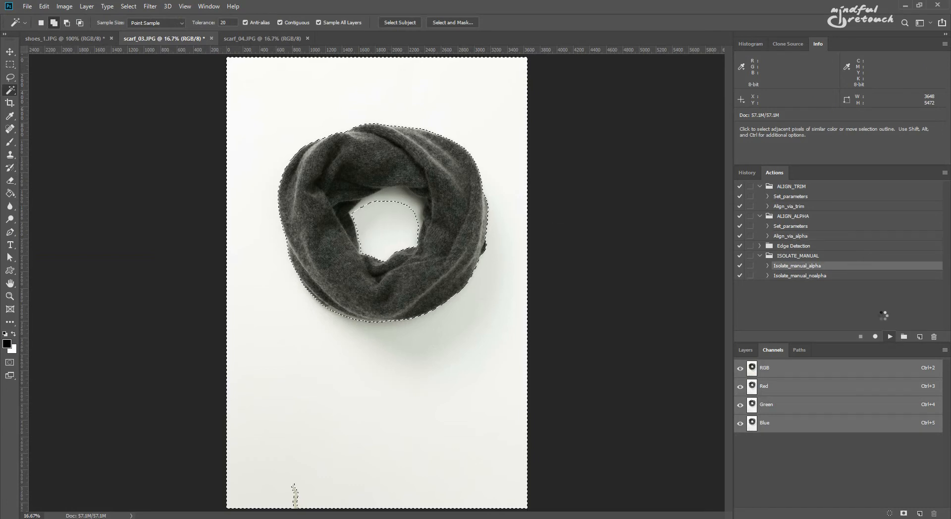
left_click(889, 336)
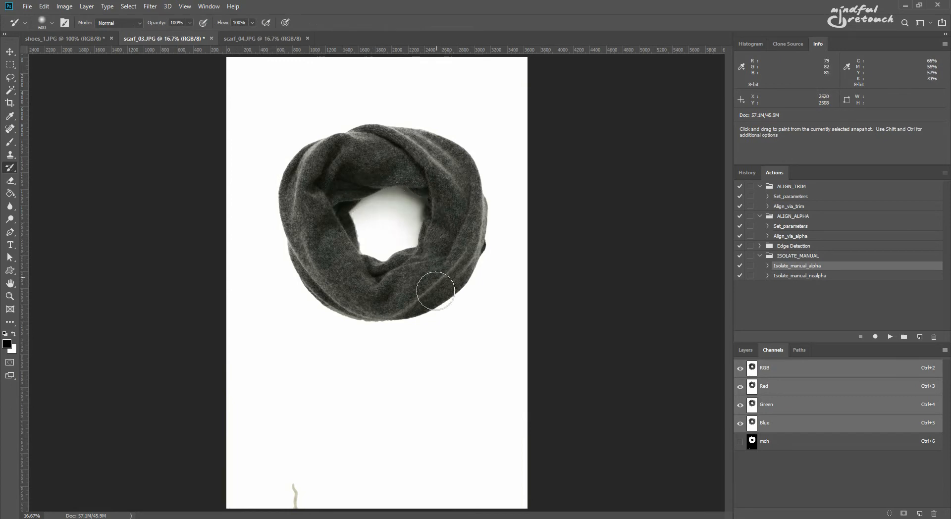
mouse_move(334, 299)
left_mouse_down()
mouse_move(422, 311)
mouse_move(436, 304)
mouse_move(414, 310)
mouse_move(337, 295)
mouse_move(447, 300)
mouse_move(461, 265)
left_mouse_up()
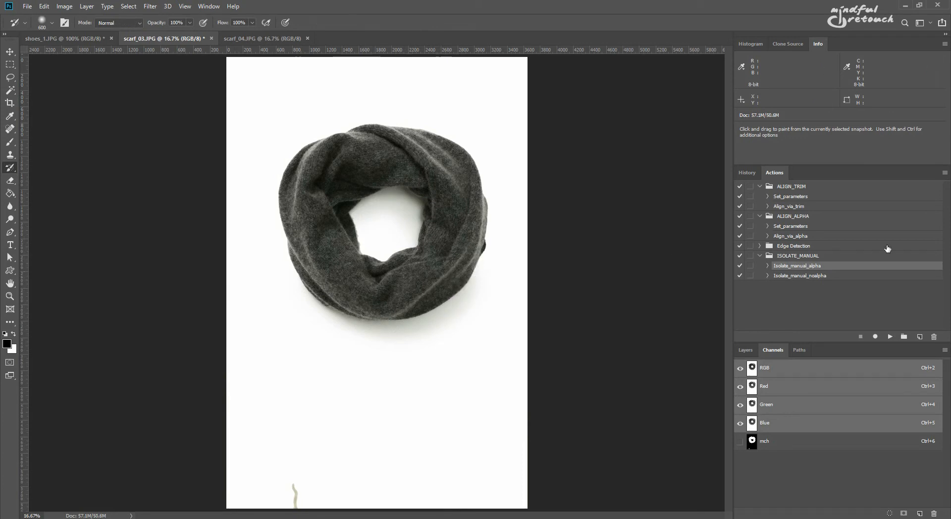
Step: Try Align_via_alpha and undo it, erase the stray thread at the image's lower edge, and realign the scarf
left_click(857, 237)
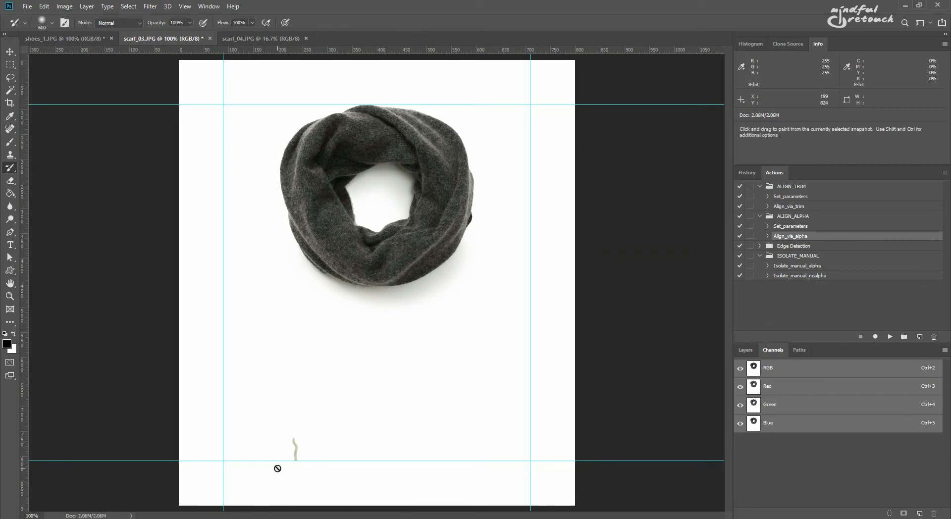
key("ctrl+z")
left_click_drag(299, 468, 499, 107)
mouse_move(347, 421)
left_mouse_down()
mouse_move(422, 269)
mouse_move(450, 166)
mouse_move(442, 74)
left_mouse_up()
key("e")
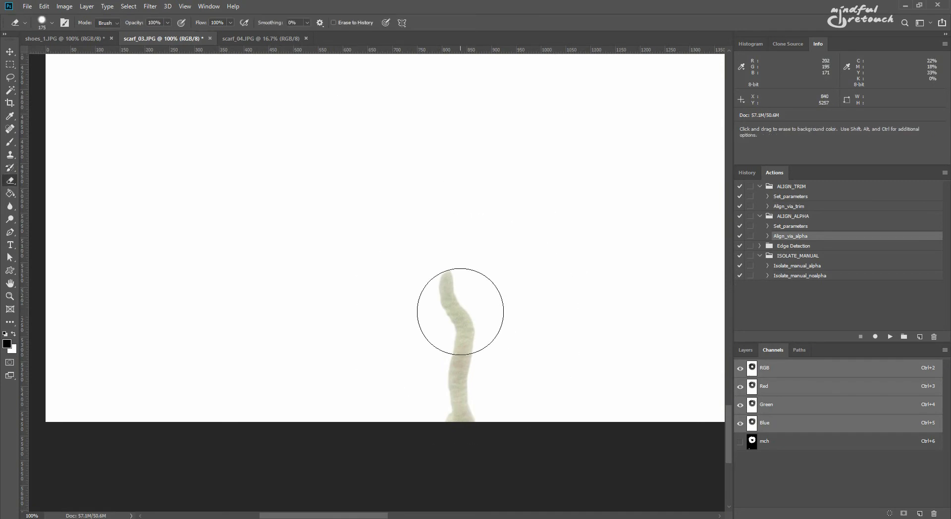
left_click_drag(453, 301, 466, 431)
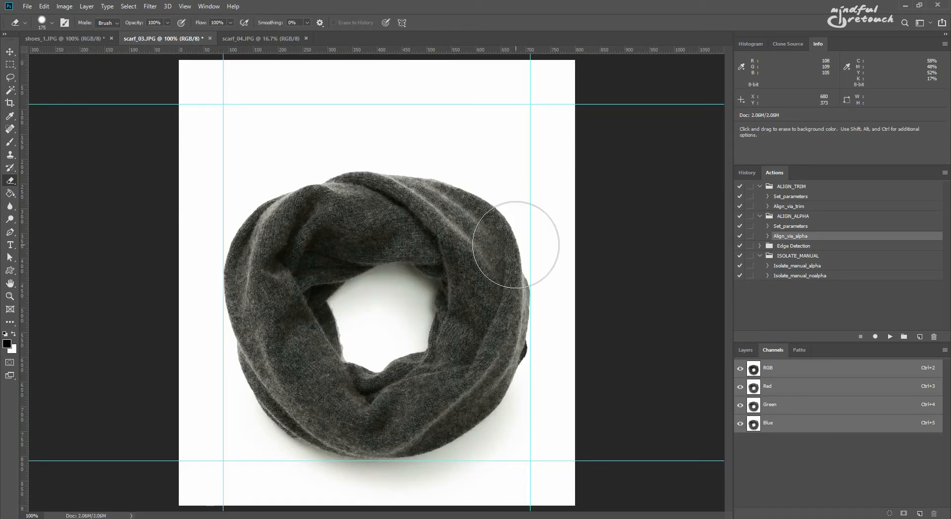
Step: In scarf_04.JPG, draw a rectangular selection on the fabric close-up
left_click(259, 40)
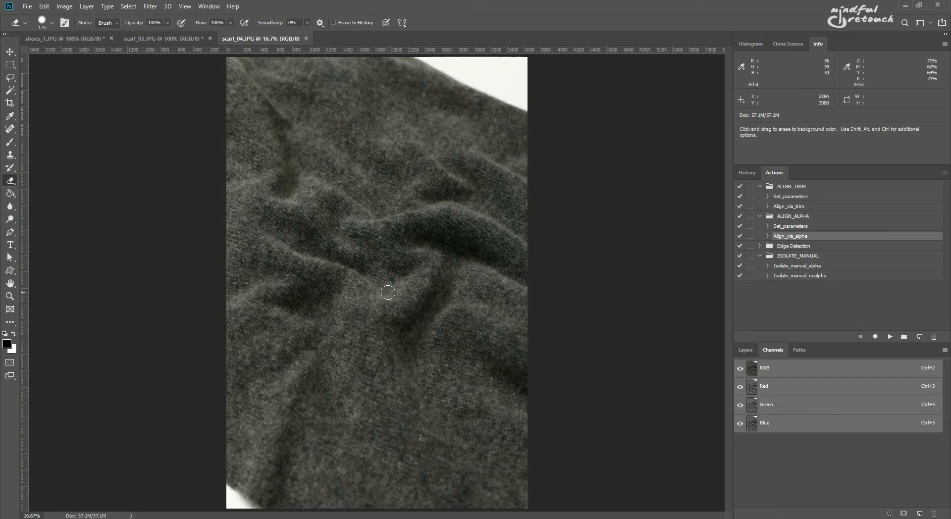
key("m")
left_click_drag(290, 144, 451, 384)
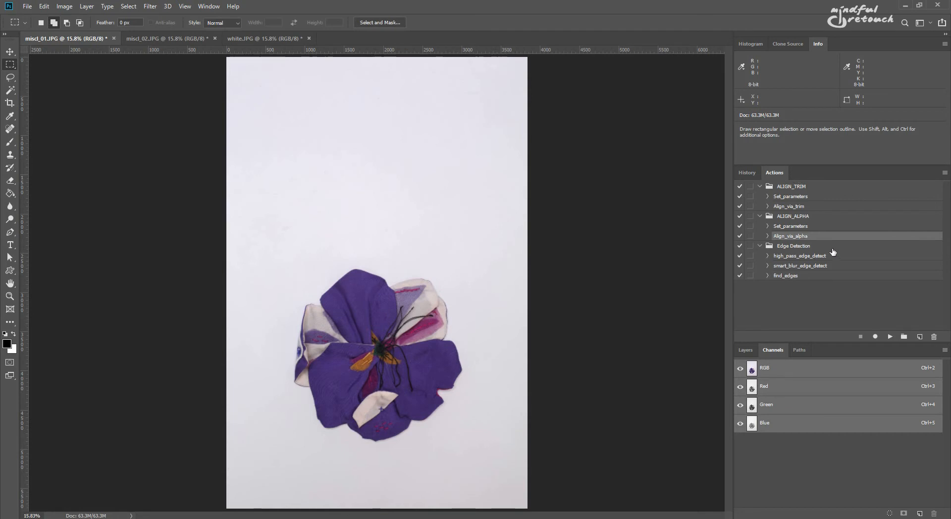
Step: Run the find_edges action from the Edge Detection set on miscl_01.JPG and inspect the selection outline around the fabric flower
left_click(832, 249)
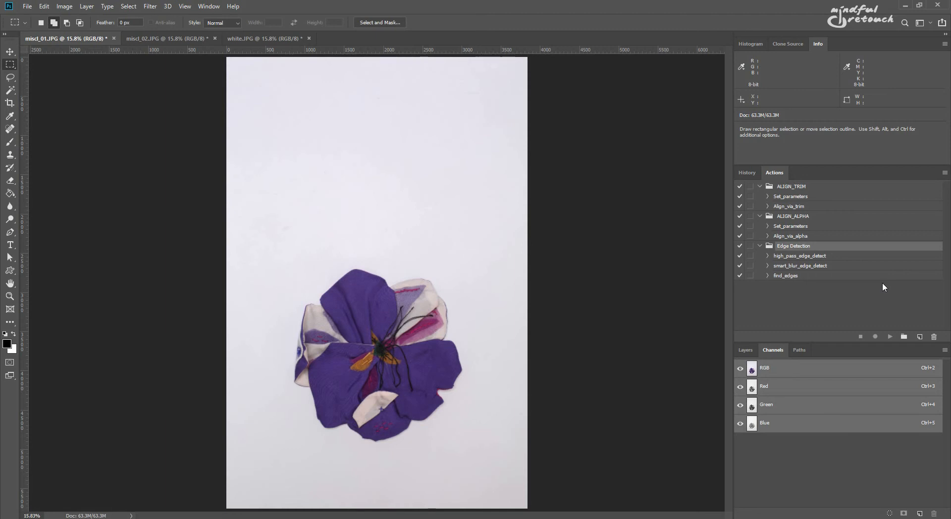
left_click(868, 277)
left_click(890, 336)
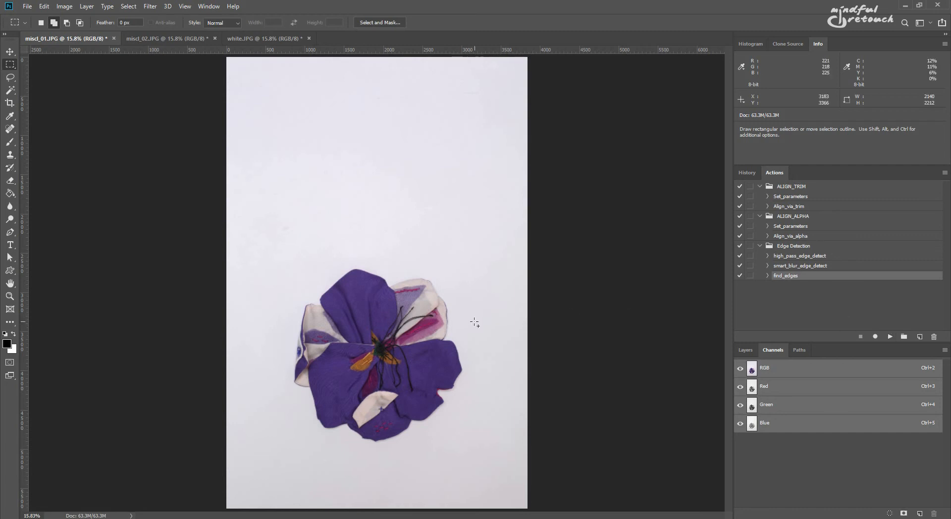
left_click_drag(391, 383, 494, 399)
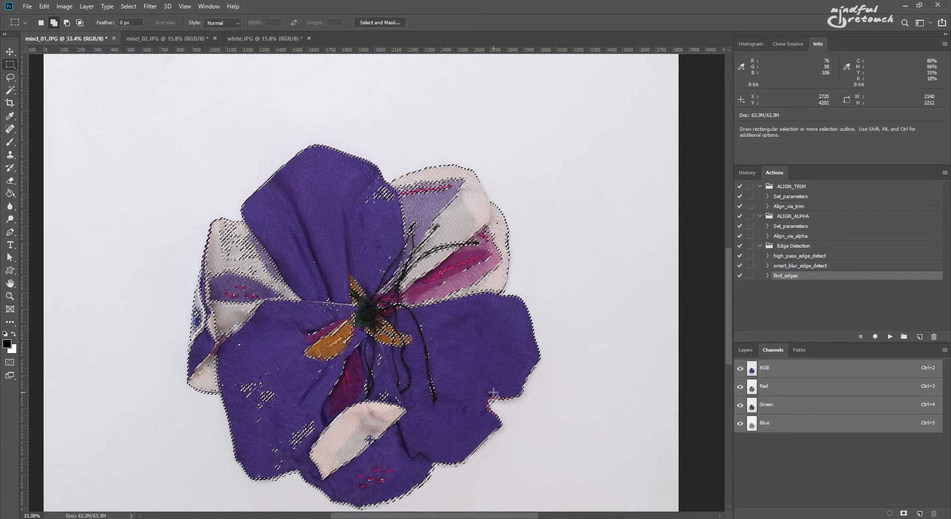
Step: Clear the find_edges selection on miscl_01.JPG and try a rectangular selection around the whole fabric flower, discarding it again
key("ctrl+d")
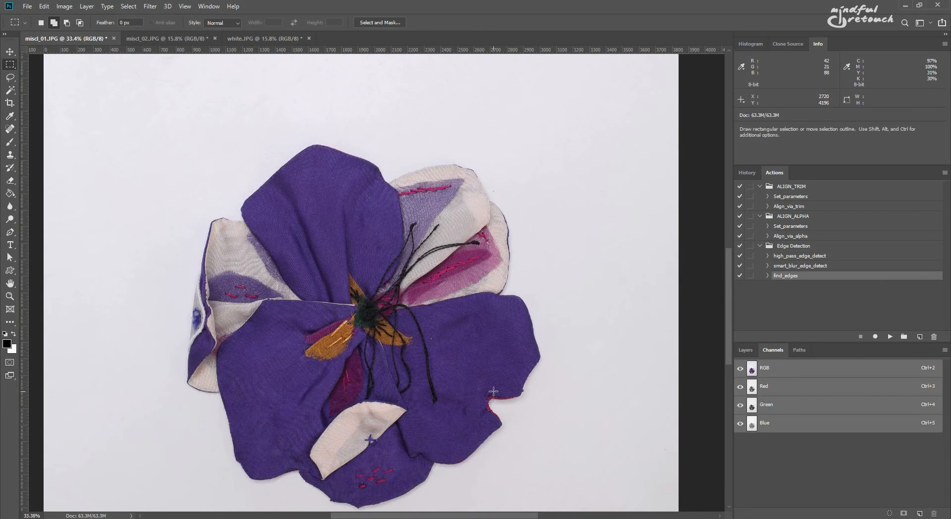
key("ctrl+0")
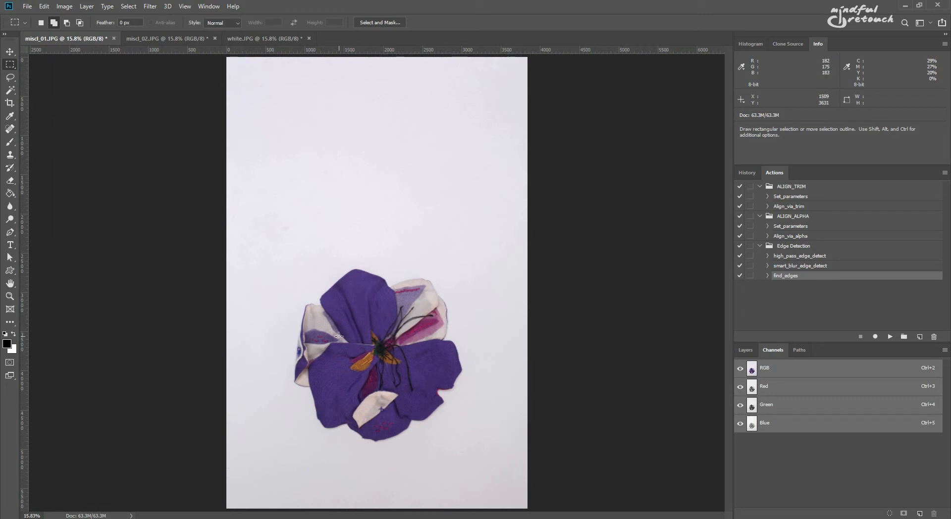
left_click_drag(293, 266, 463, 442)
key("ctrl+d")
Step: Select the purple fabric flower with the high_pass_edge_detect action and align it with Align_via_alpha
left_click(851, 257)
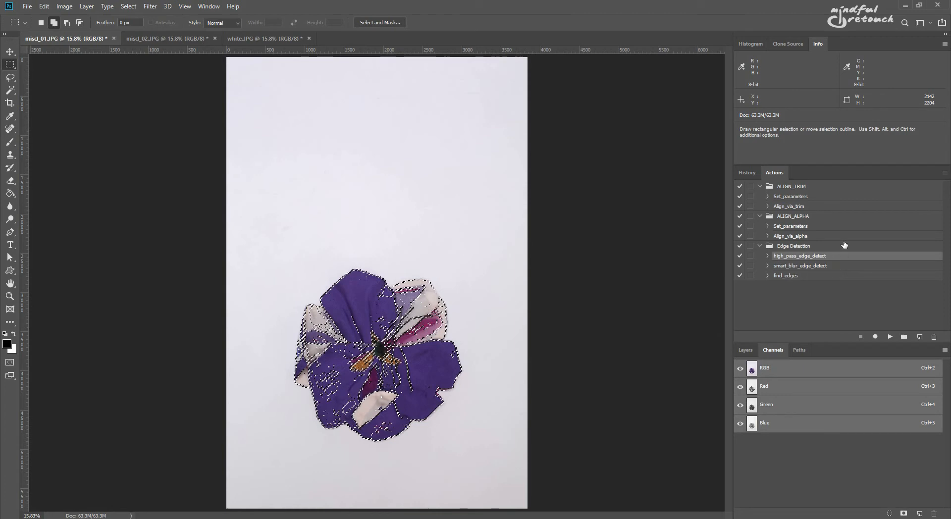
left_click(852, 206)
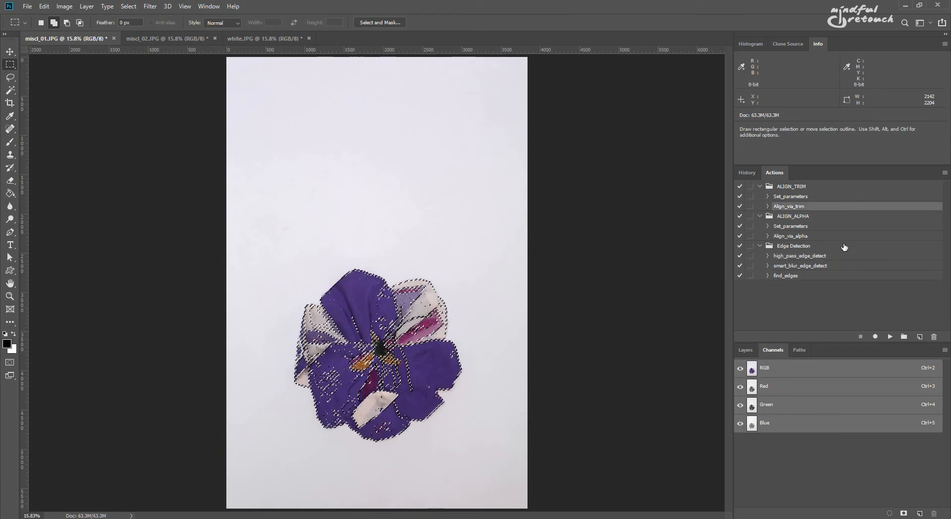
left_click(812, 236)
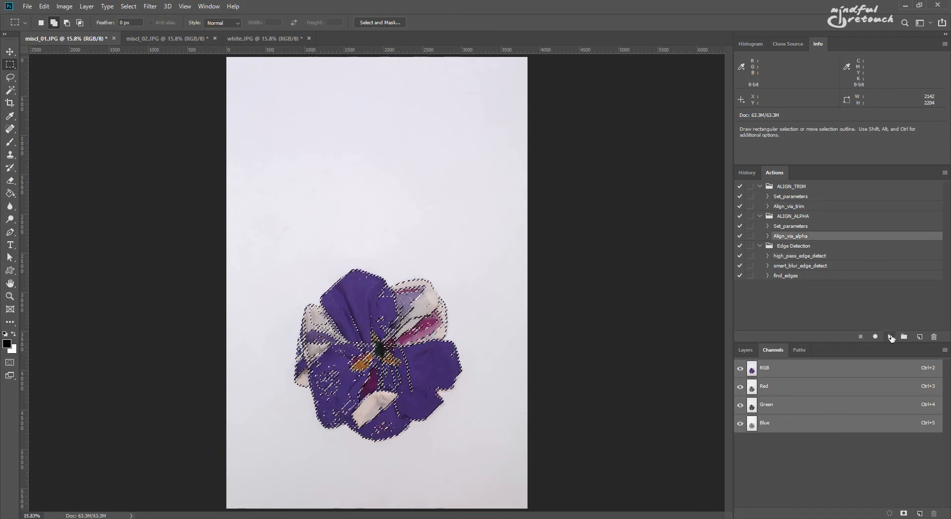
left_click(891, 337)
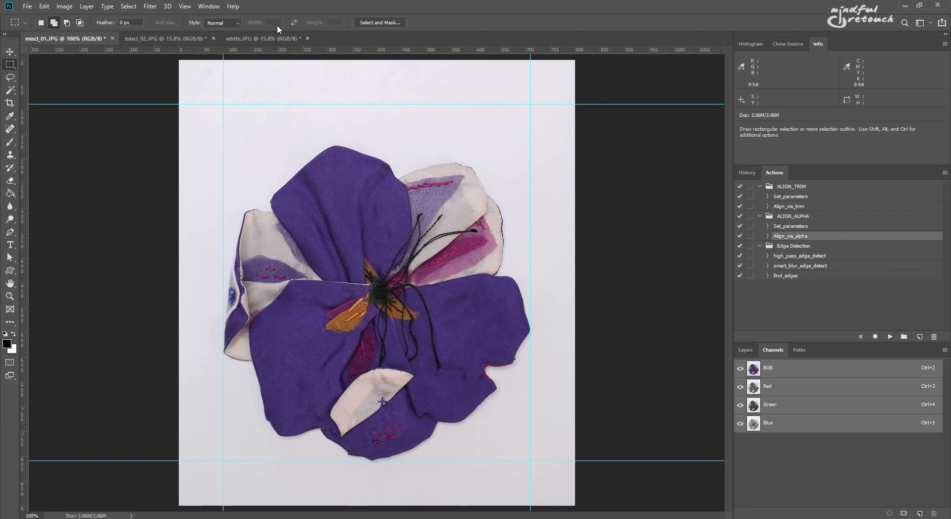
Step: In white.JPG, select the white shoe with the find_edges action and align it with Align_via_alpha
left_click(262, 38)
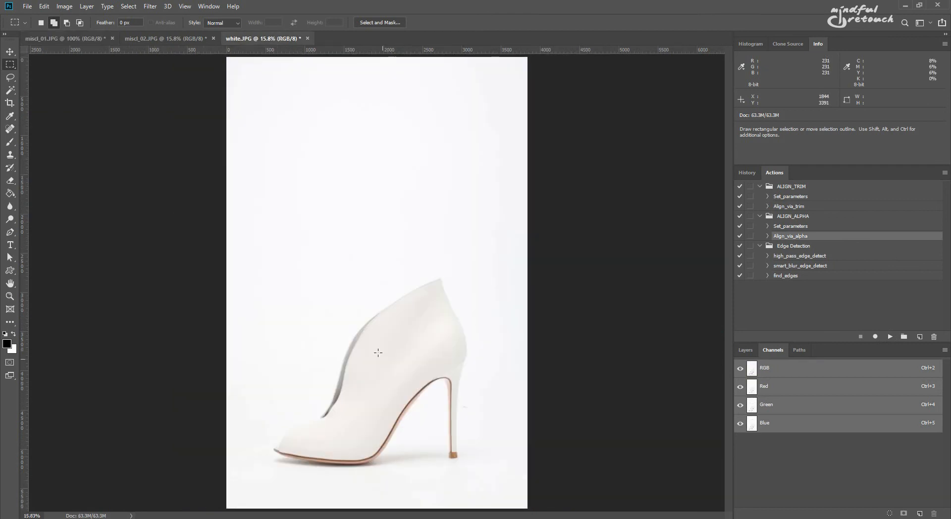
left_click(816, 275)
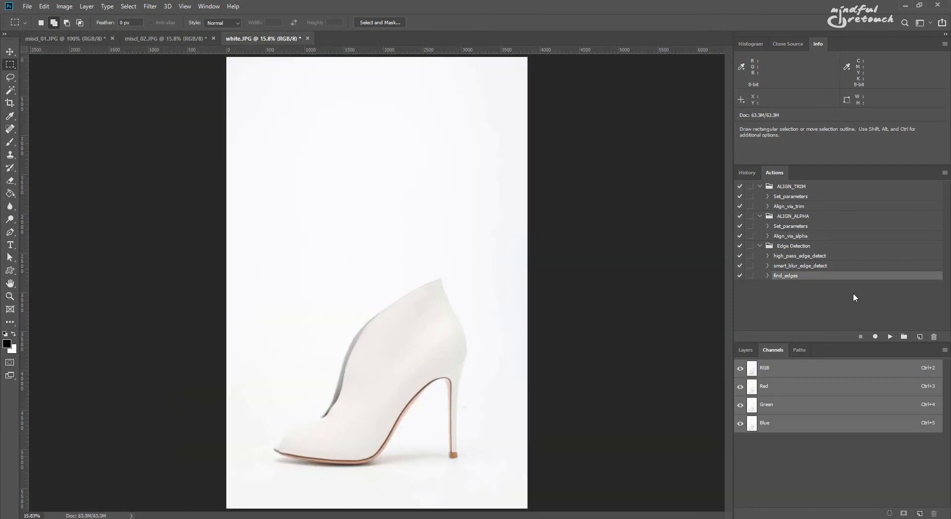
left_click(888, 337)
left_click(822, 237)
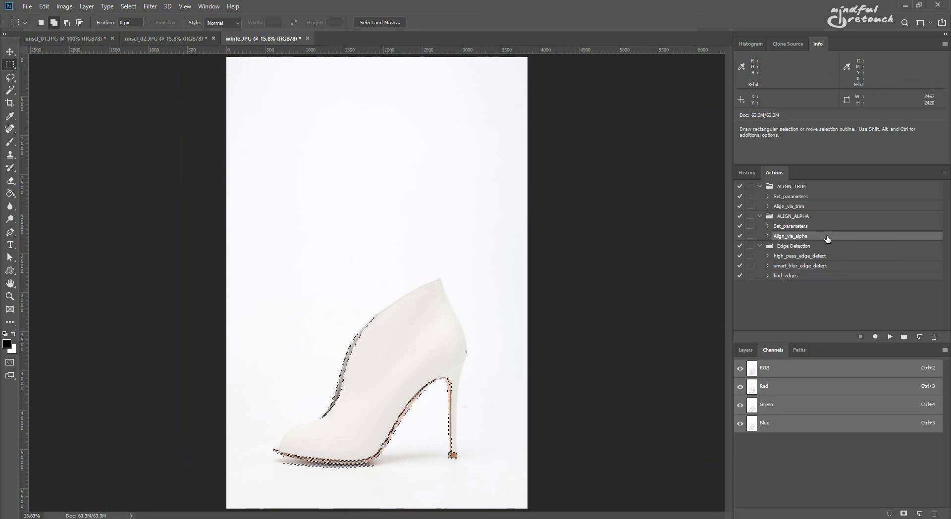
left_click(891, 337)
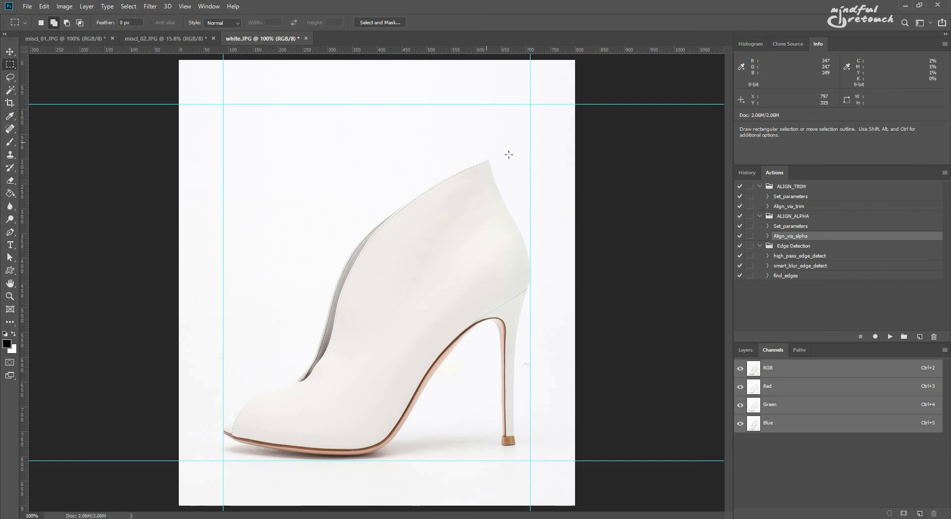
Step: In miscl_02.JPG, select the sunflower patch with the smart_blur_edge_detect action and align it with Align_via_alpha
left_click(175, 40)
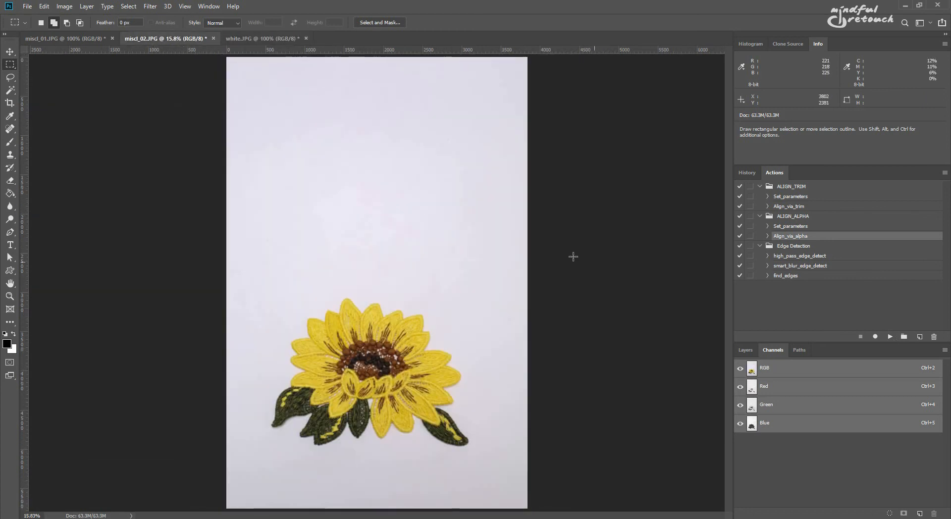
left_click(824, 266)
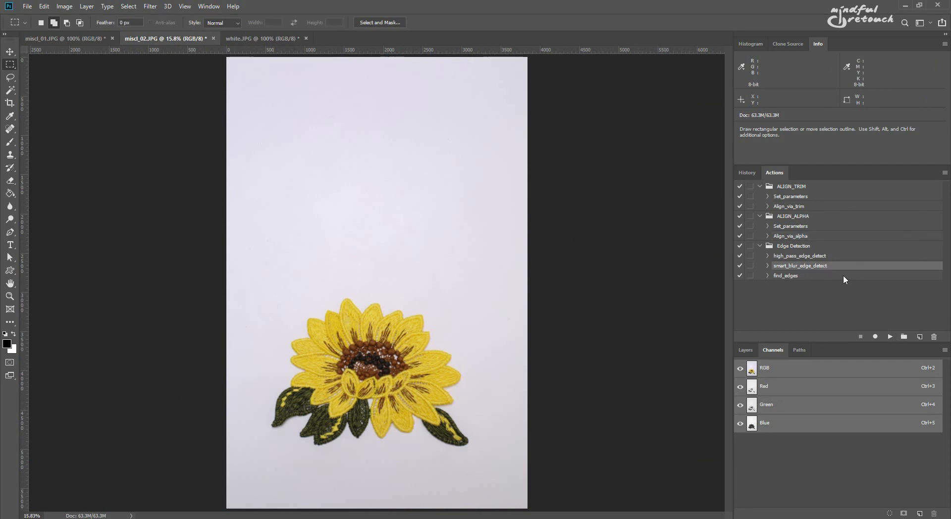
left_click(887, 335)
left_click(803, 237)
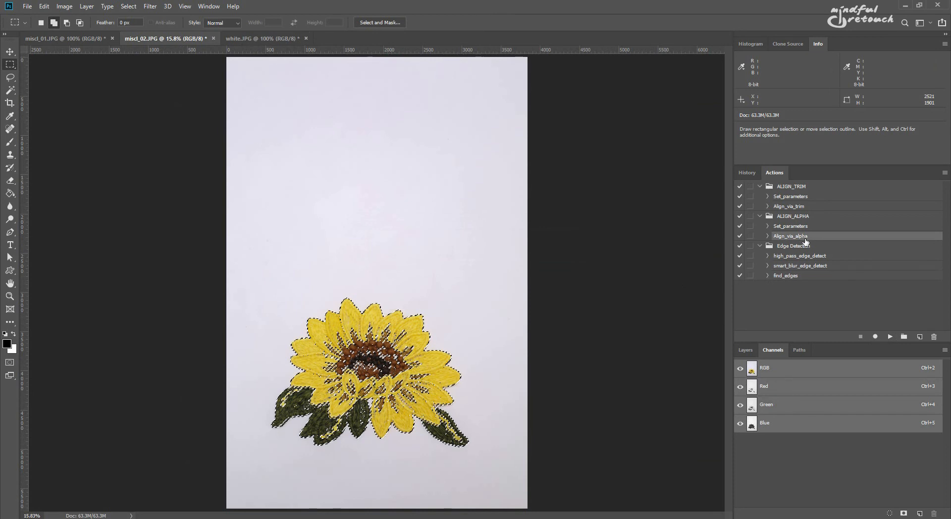
left_click(890, 336)
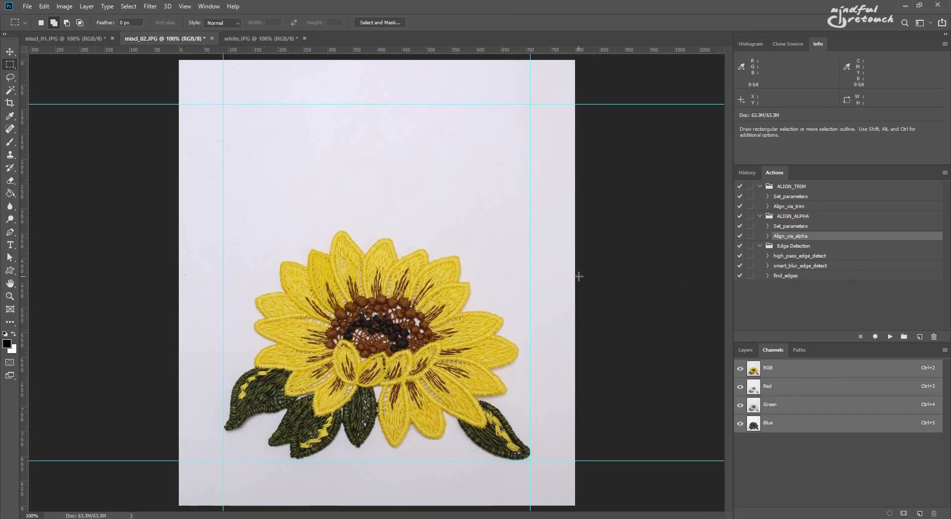